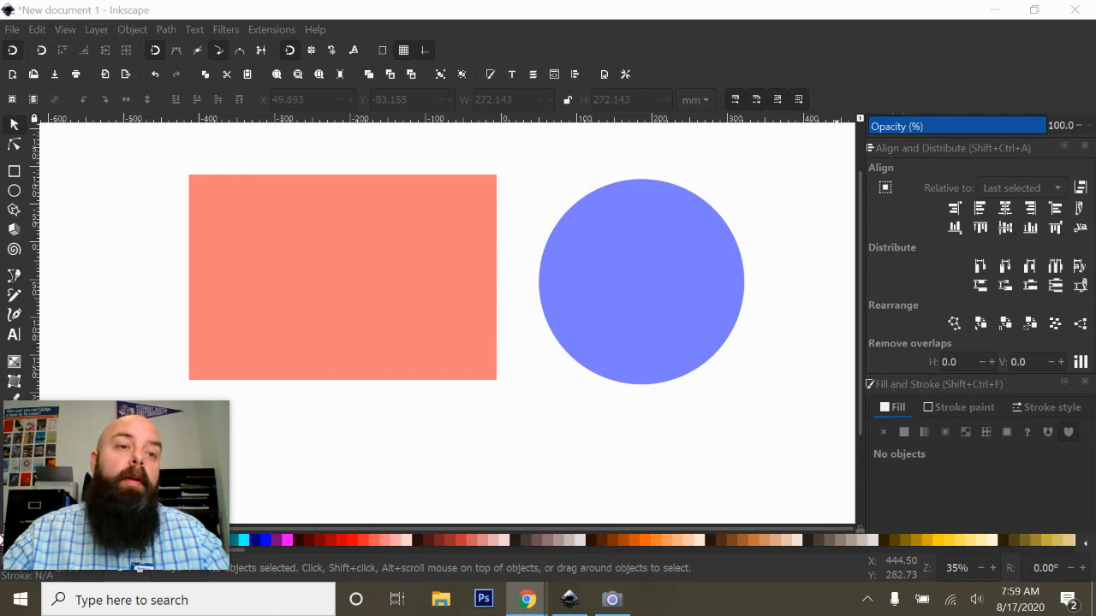
pyautogui.click(166, 30)
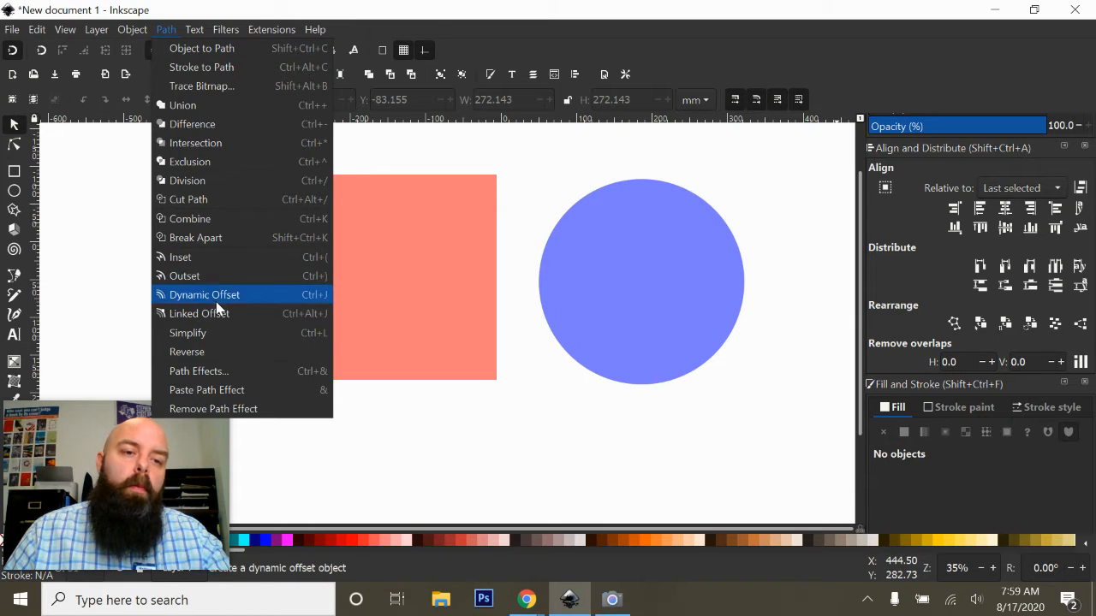
pyautogui.click(542, 175)
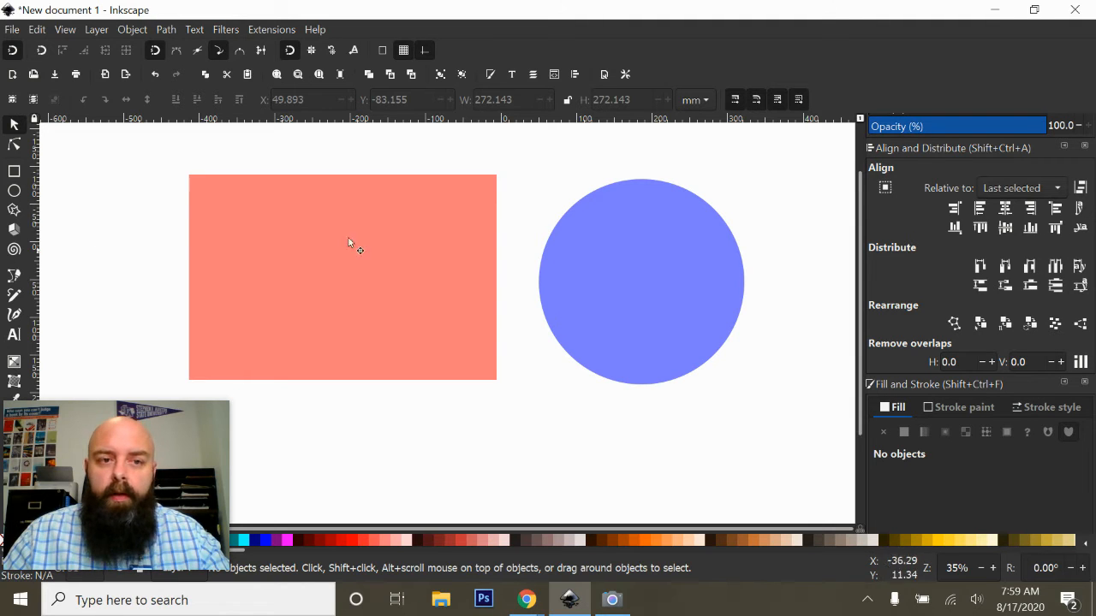
# Draw an ellipse about 358 by 367 mm over the red rectangle and delete it
pyautogui.click(14, 190)
pyautogui.moveTo(212, 167); pyautogui.dragTo(484, 444)
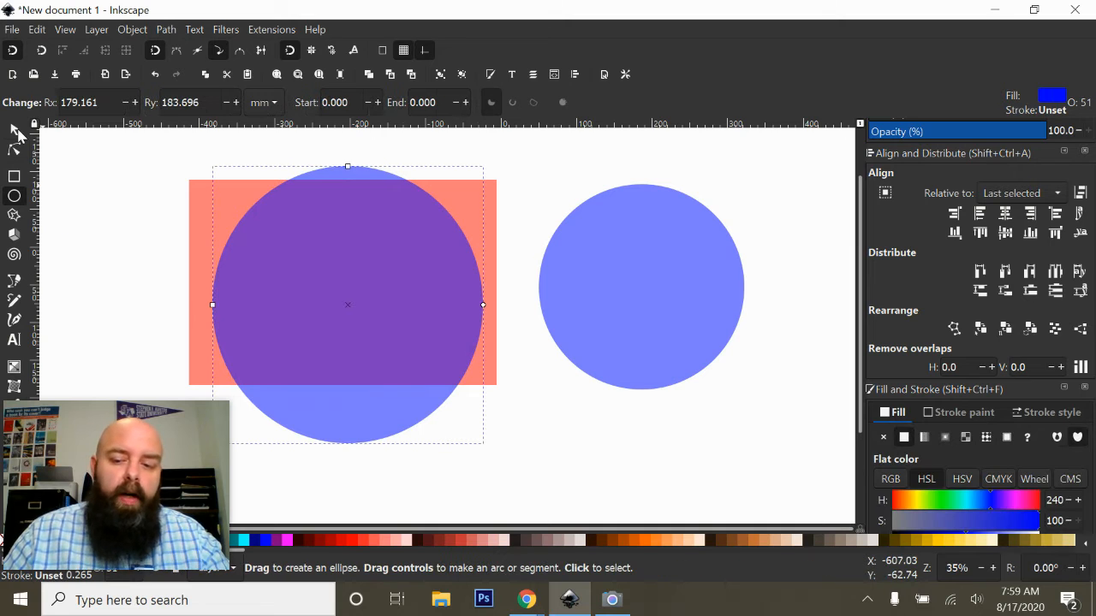
pyautogui.press('Delete')
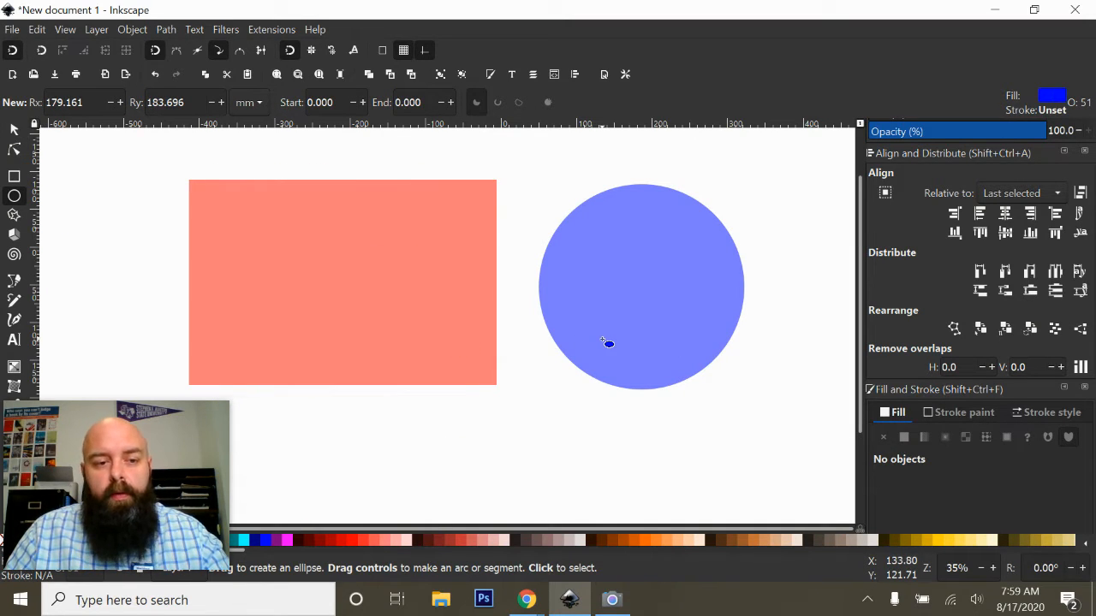
pyautogui.click(14, 128)
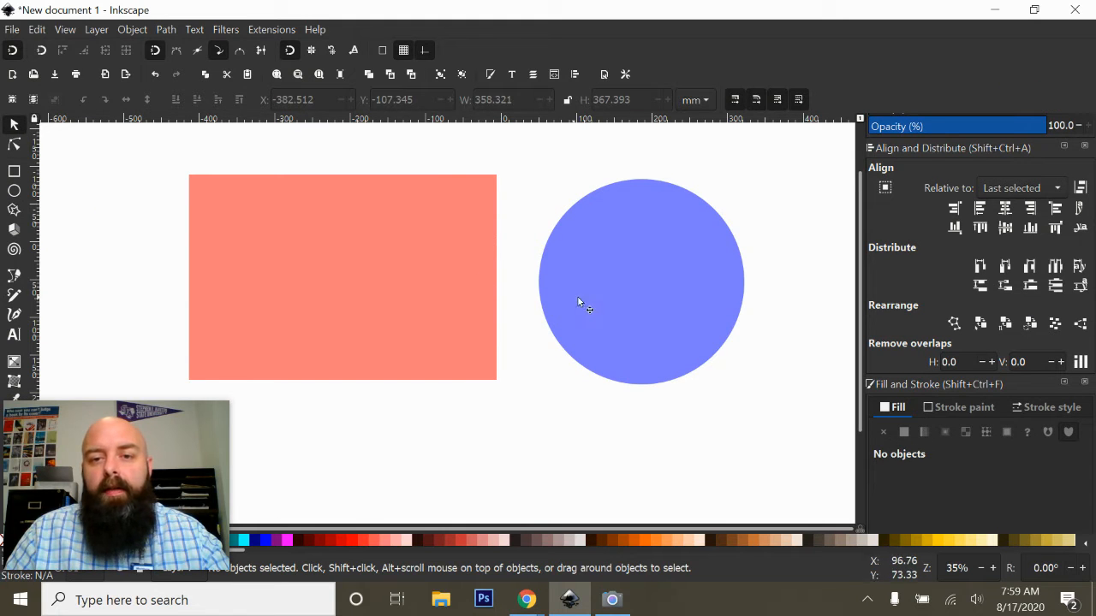
# Move the blue circle over the red rectangle's lower-right corner and back beside the rectangle at about X 23, Y -94 mm
pyautogui.click(616, 301)
pyautogui.scroll(-3, 951, 415)
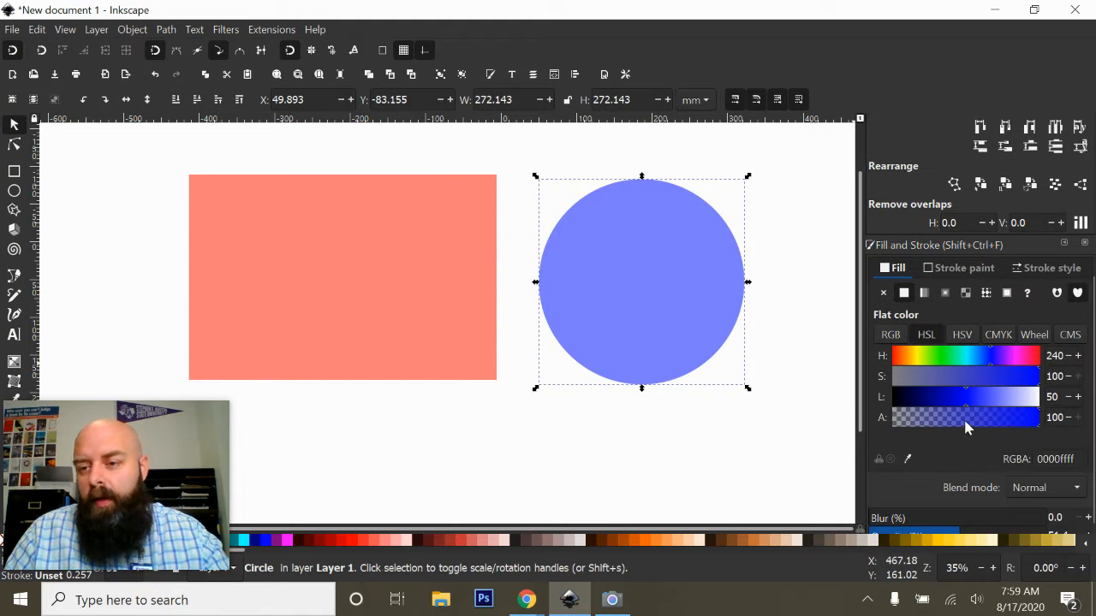
pyautogui.scroll(-1, 960, 415)
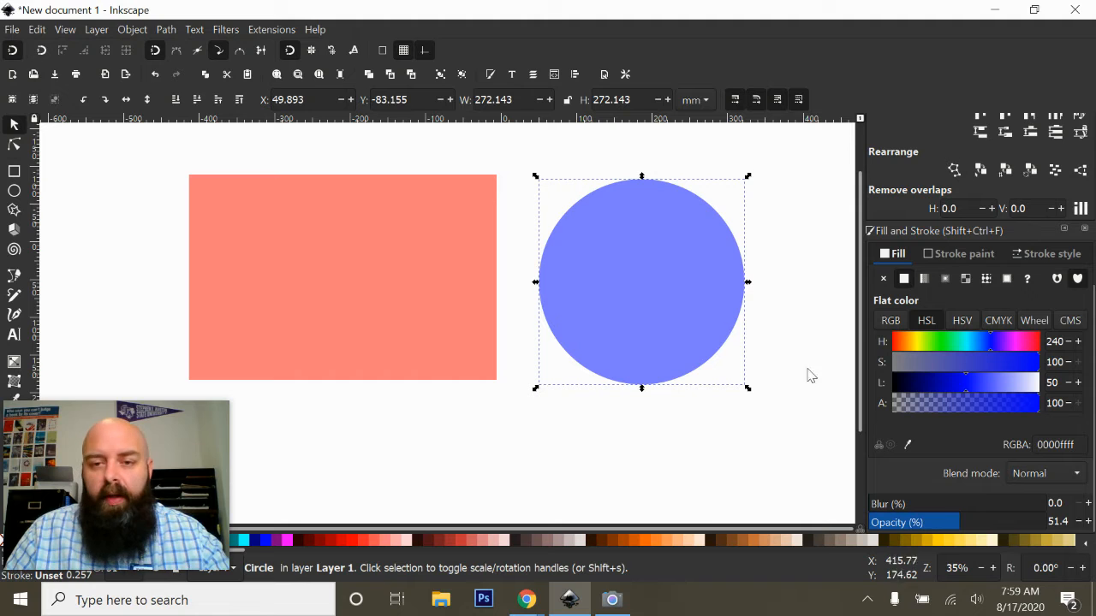
pyautogui.moveTo(656, 310); pyautogui.dragTo(474, 404)
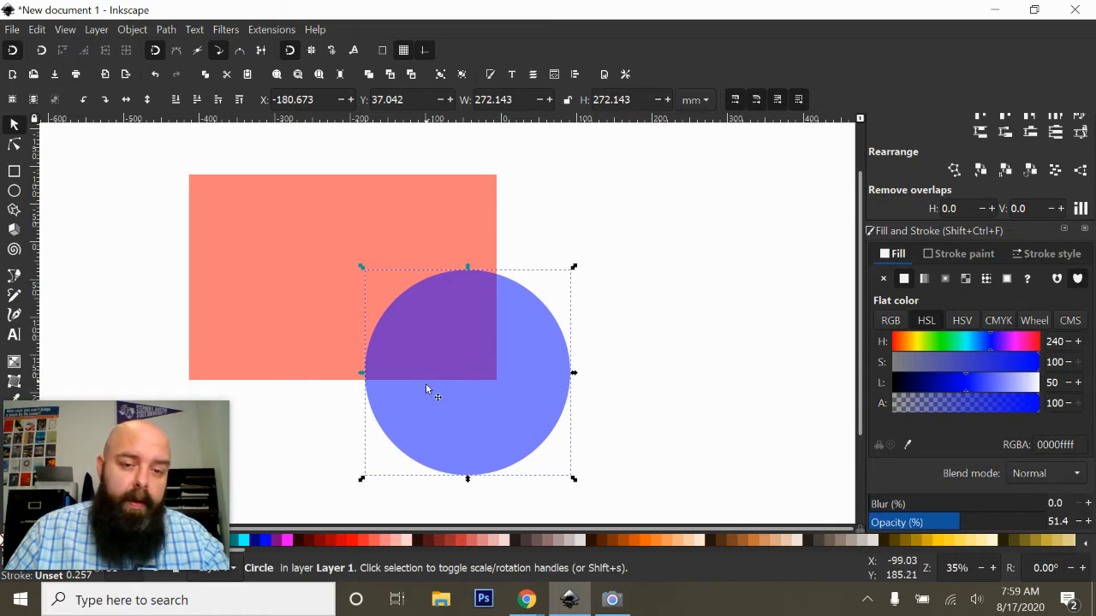
pyautogui.moveTo(430, 397); pyautogui.dragTo(590, 304)
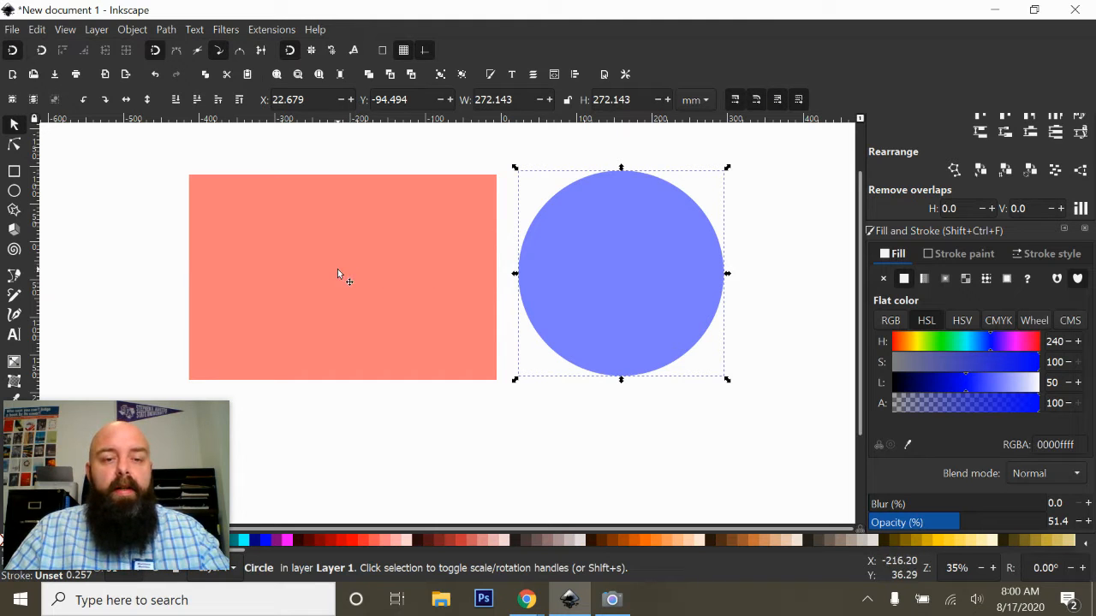
# Bend the red rectangle's top edge inward with node editing and adjust both curve handles to shift its lowest point toward the right
pyautogui.click(380, 290)
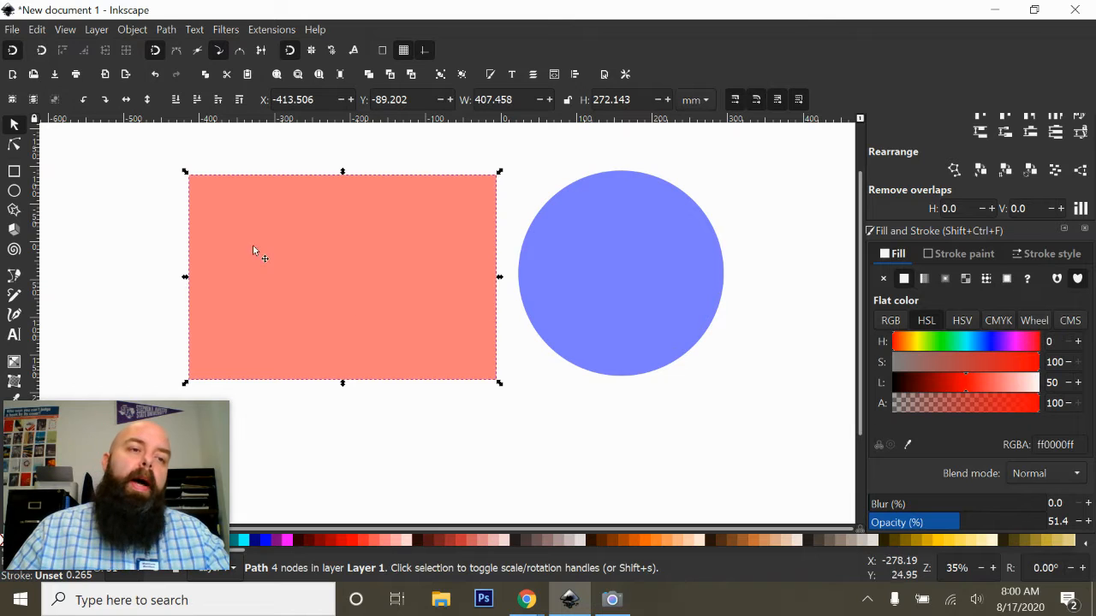
pyautogui.click(14, 147)
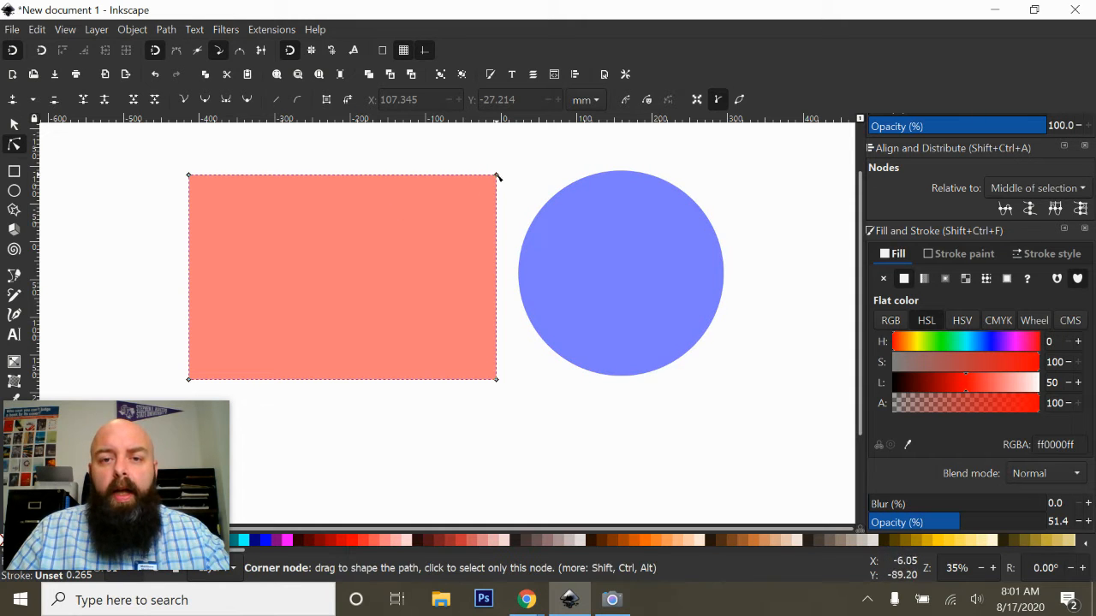
pyautogui.moveTo(498, 176)
pyautogui.mouseDown()
pyautogui.moveTo(505, 149)
pyautogui.moveTo(496, 173)
pyautogui.mouseUp()
pyautogui.moveTo(336, 175); pyautogui.dragTo(341, 258)
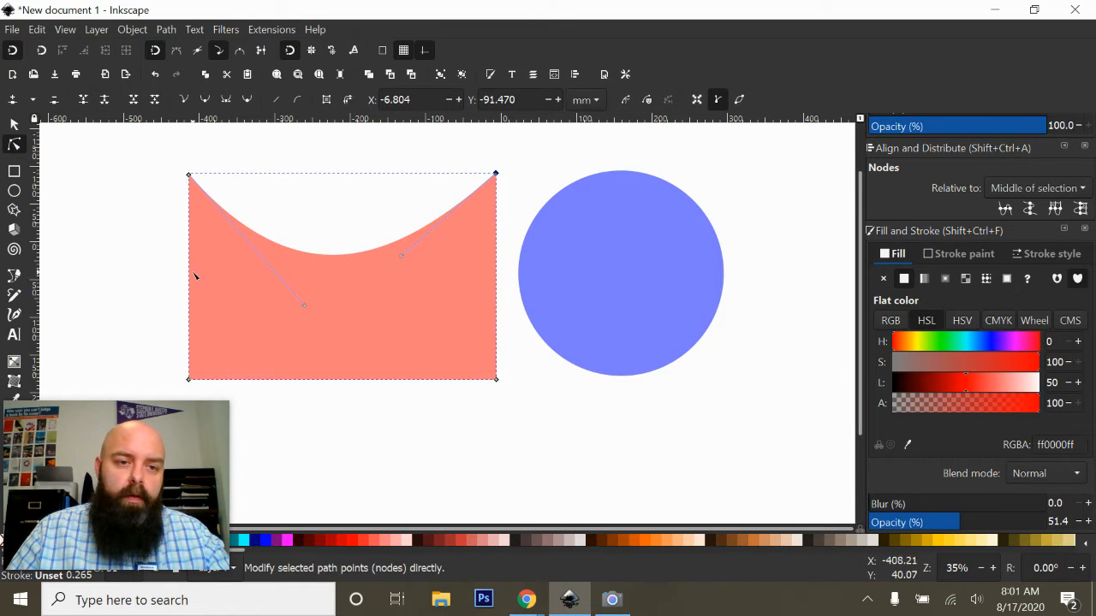
pyautogui.moveTo(304, 306); pyautogui.dragTo(373, 315)
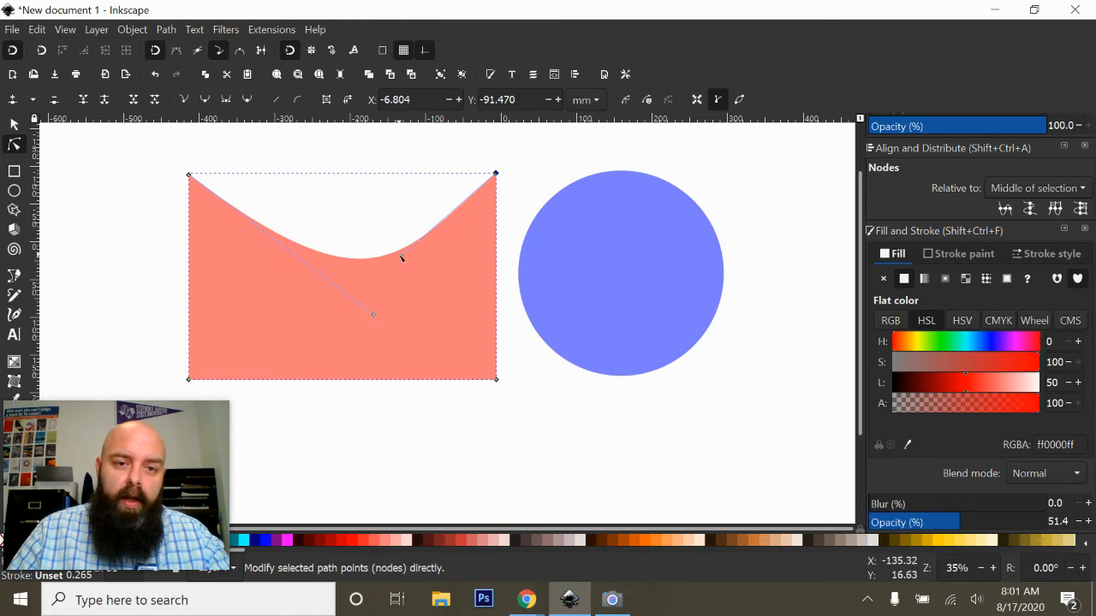
pyautogui.moveTo(406, 253)
pyautogui.mouseDown()
pyautogui.moveTo(443, 306)
pyautogui.moveTo(403, 269)
pyautogui.mouseUp()
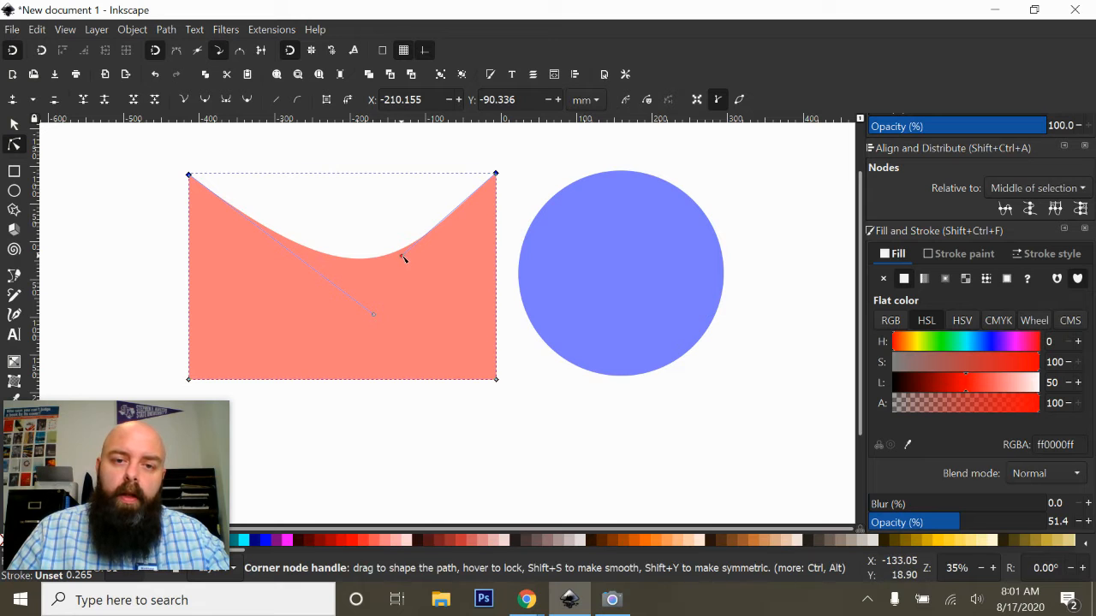
pyautogui.moveTo(402, 258); pyautogui.dragTo(433, 304)
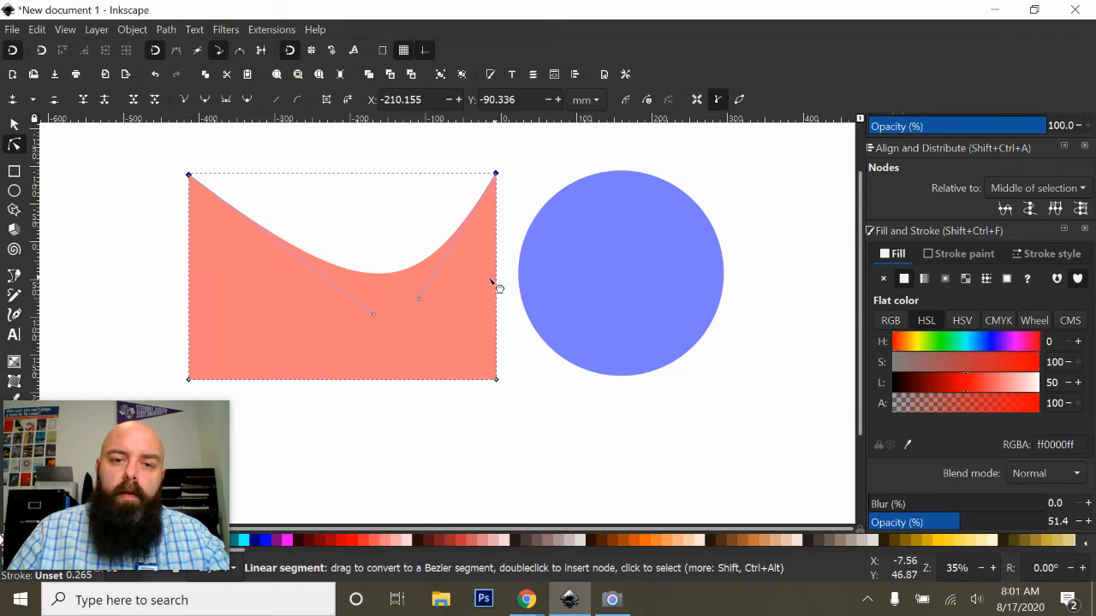
# Bend the red shape's right and bottom edges inward and its left edge outward
pyautogui.moveTo(498, 286); pyautogui.dragTo(455, 286)
pyautogui.moveTo(363, 380); pyautogui.dragTo(370, 347)
pyautogui.moveTo(190, 273); pyautogui.dragTo(109, 278)
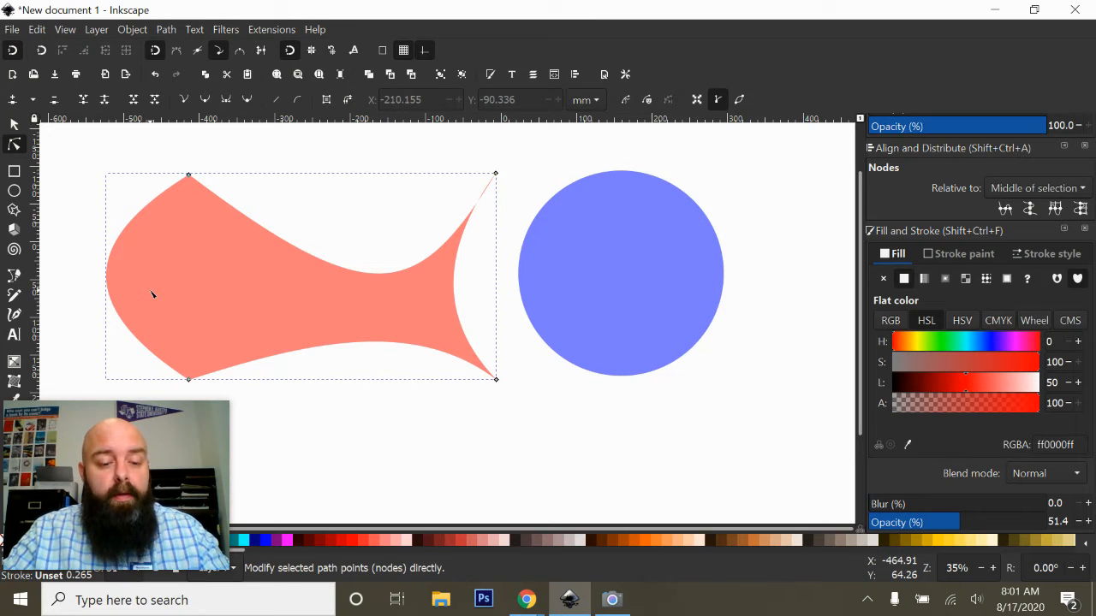
# Undo all node edits on the red rectangle, keeping the blue circle at its place beside it
pyautogui.hotkey('ctrl', 'z')
pyautogui.hotkey('ctrl', 'z')
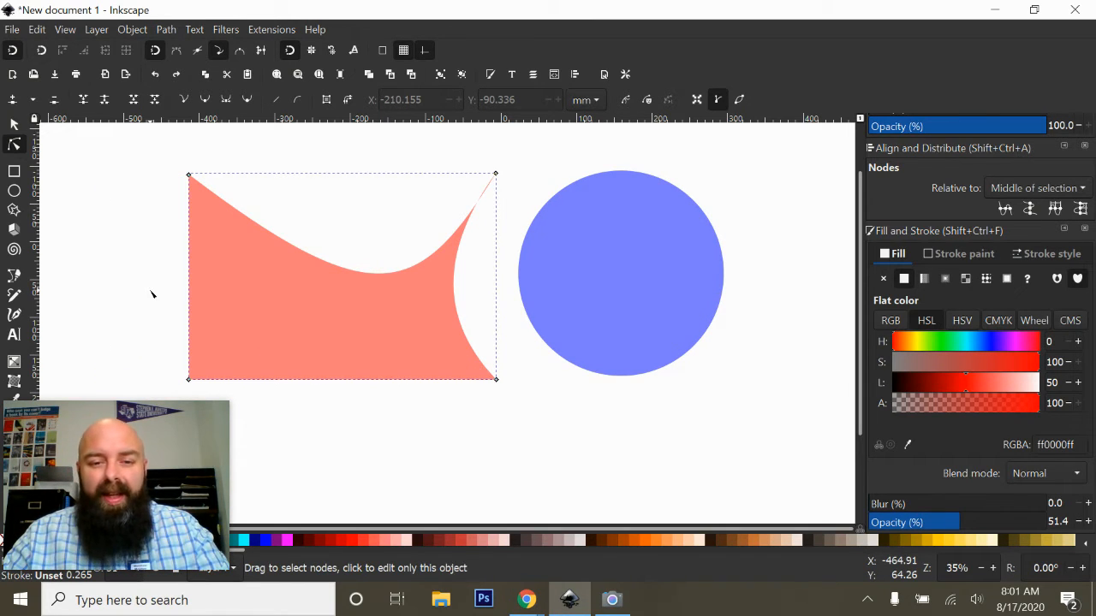
pyautogui.hotkey('ctrl', 'z')
pyautogui.hotkey('ctrl', 'z')
pyautogui.hotkey('ctrl', 'z')
pyautogui.hotkey('ctrl', 'z')
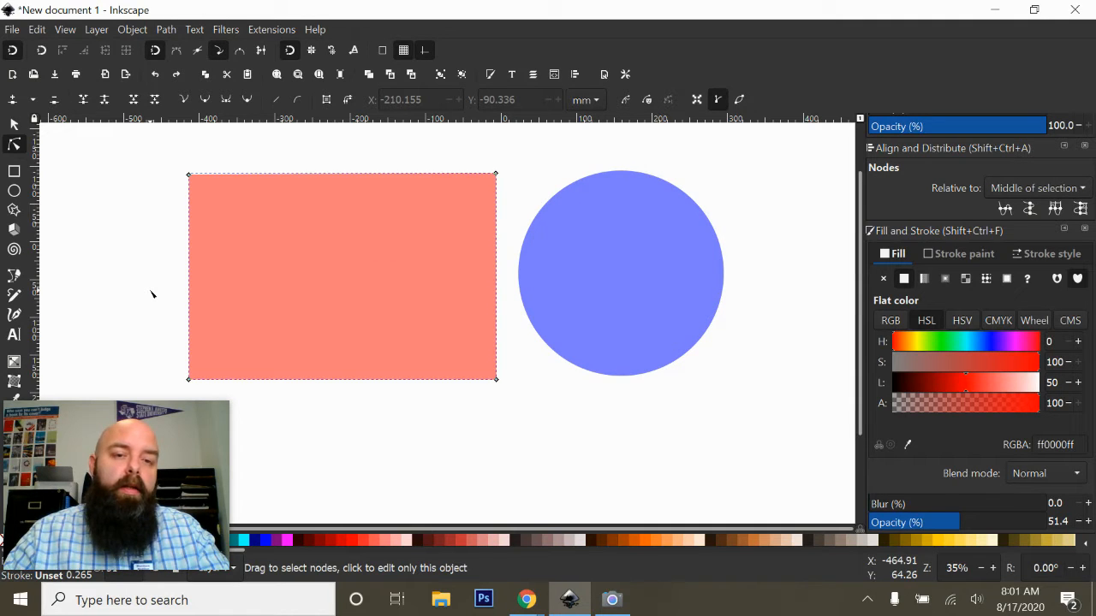
pyautogui.hotkey('ctrl', 'z')
pyautogui.hotkey('ctrl', 'z')
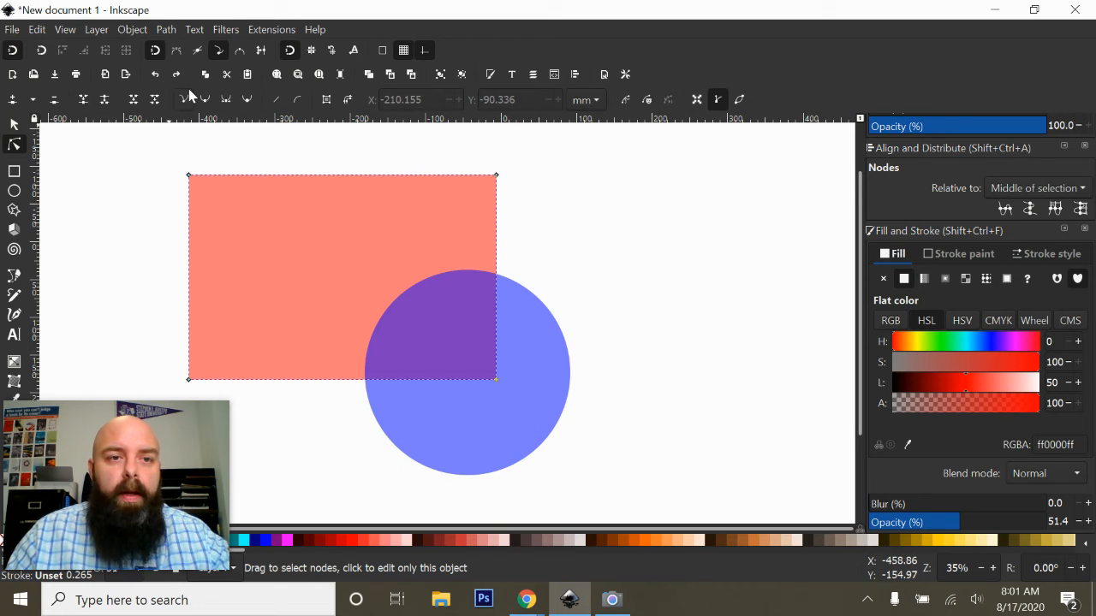
pyautogui.click(170, 75)
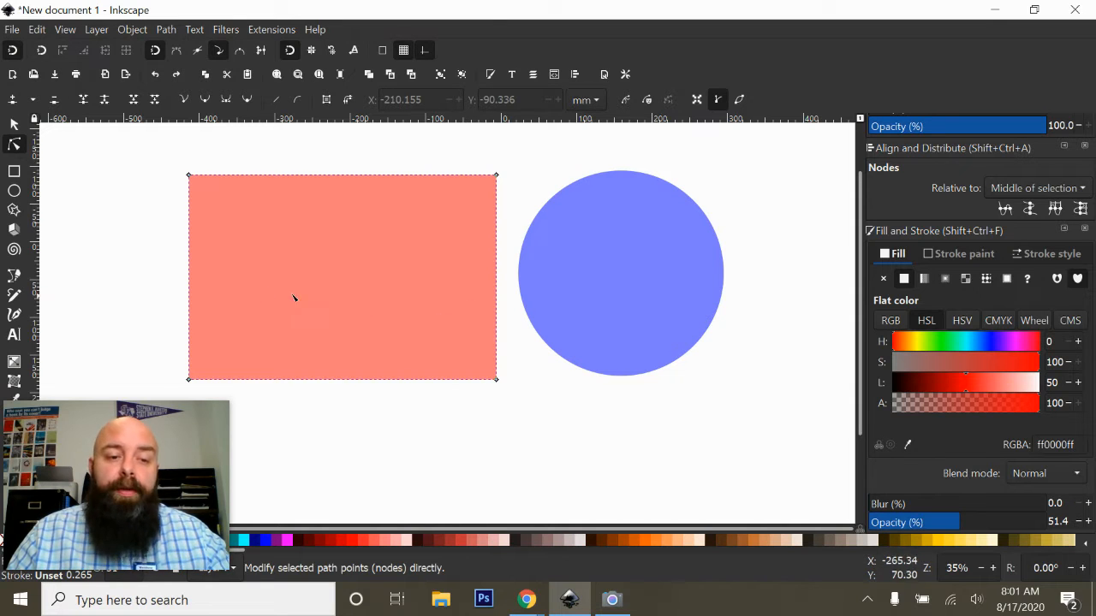
# Try to reshape the blue circle by moving its left handle with the node editing tool
pyautogui.click(15, 126)
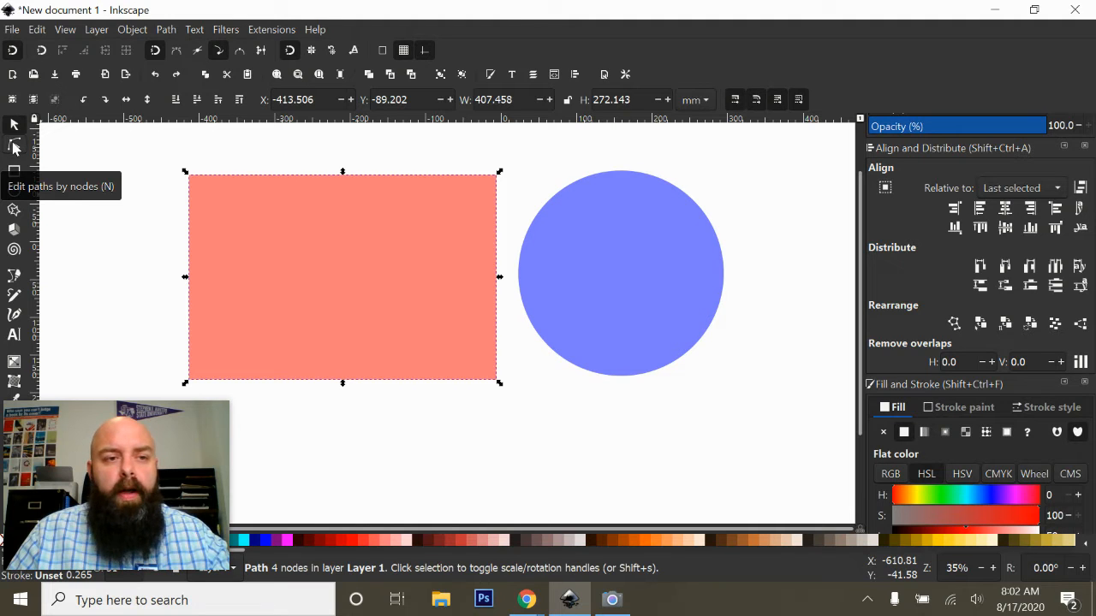
pyautogui.click(526, 253)
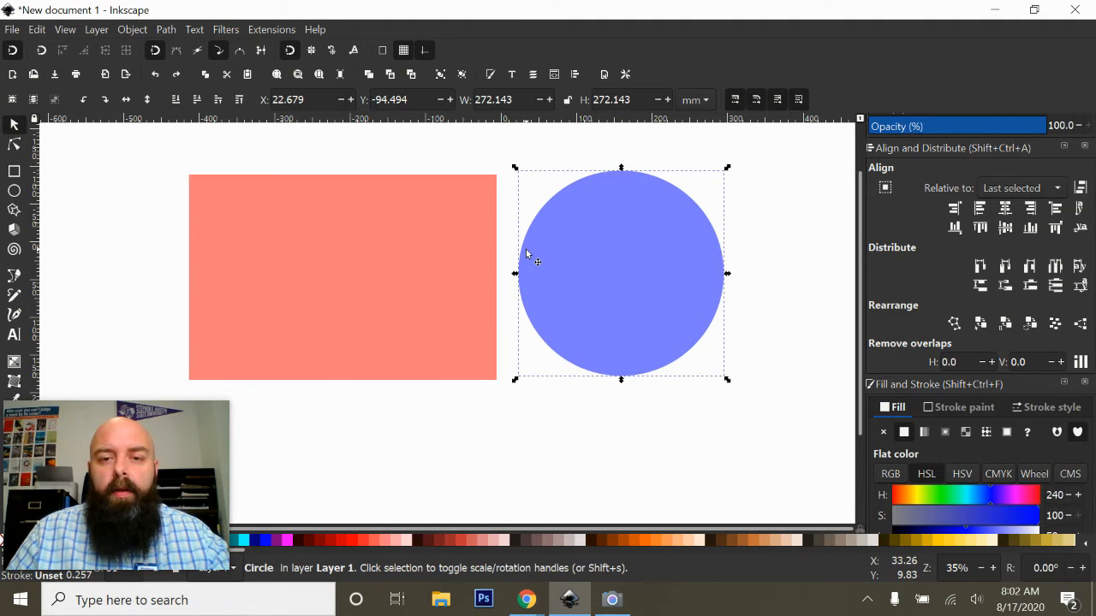
pyautogui.click(19, 146)
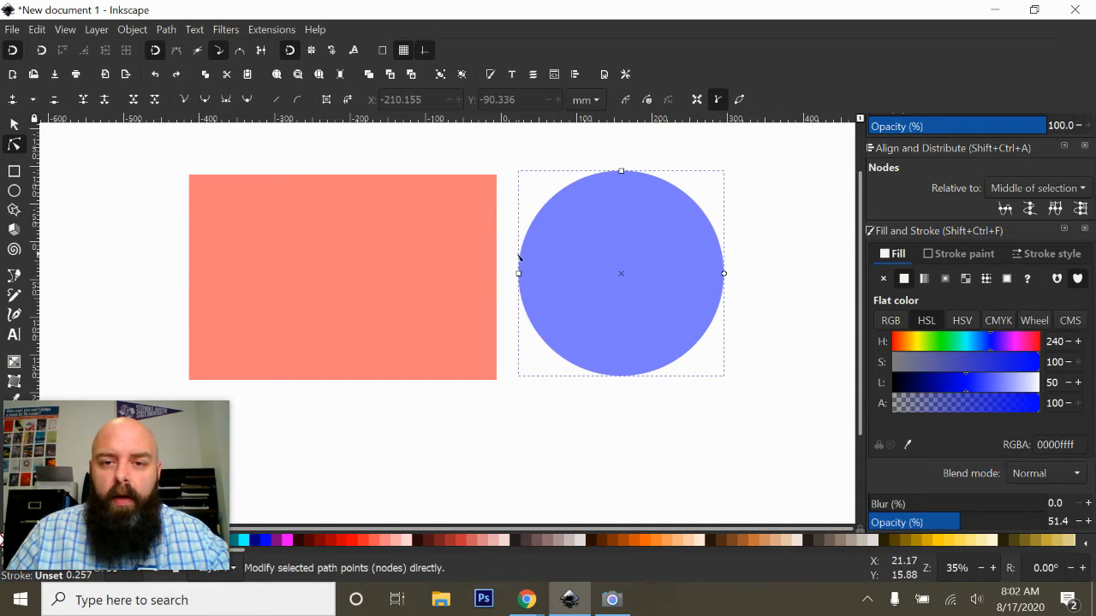
pyautogui.moveTo(518, 275)
pyautogui.mouseDown()
pyautogui.moveTo(491, 282)
pyautogui.moveTo(539, 286)
pyautogui.moveTo(521, 287)
pyautogui.mouseUp()
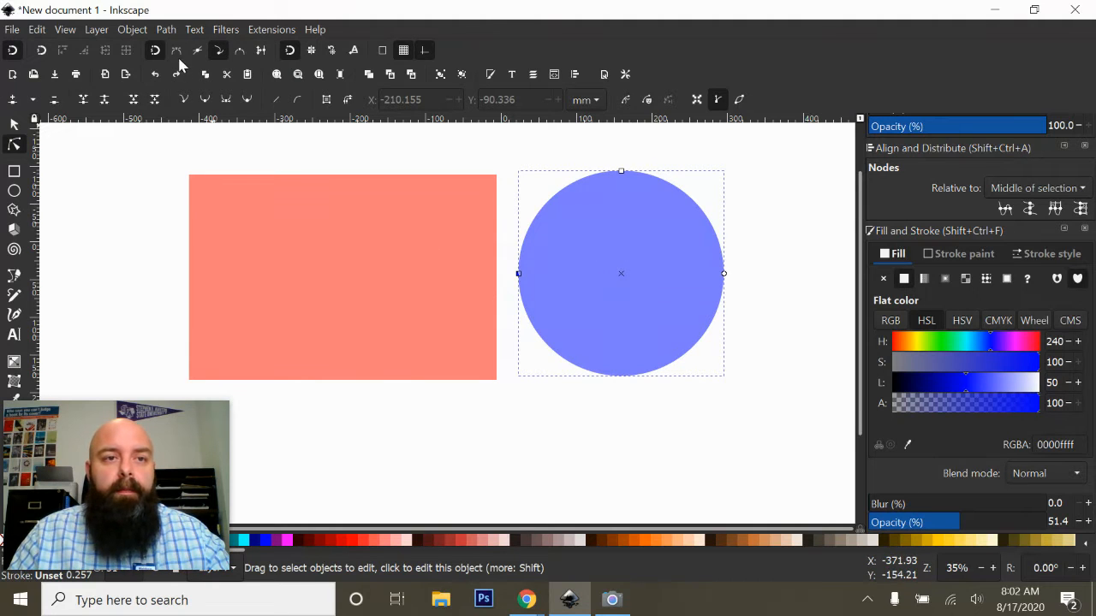
# Convert the blue circle to a path, raise its top node to about X 163, Y -190 mm, and tilt the node's handle
pyautogui.click(166, 30)
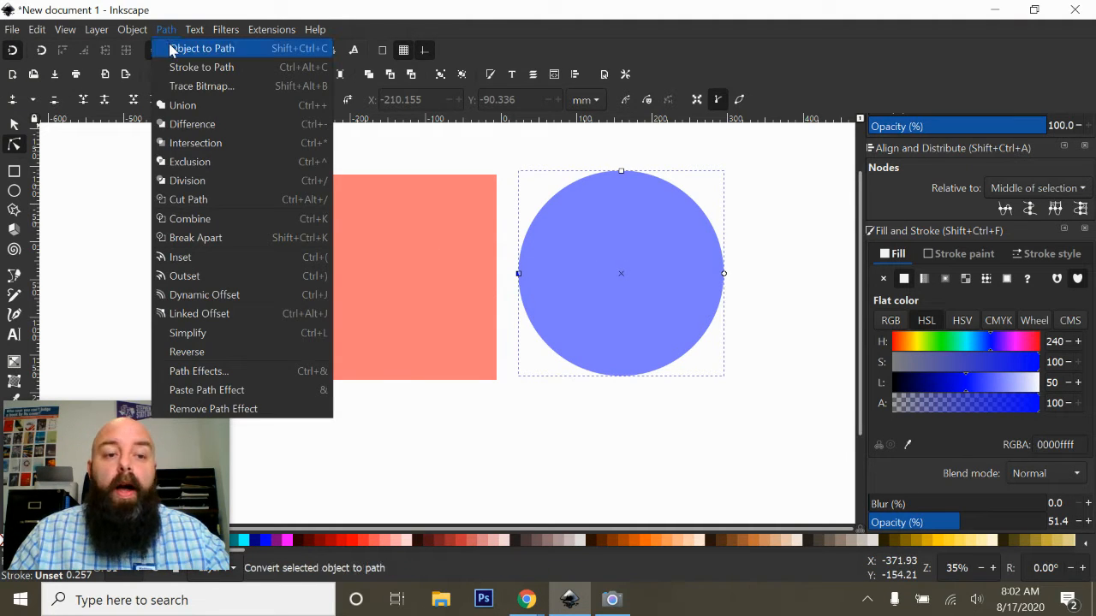
pyautogui.click(170, 50)
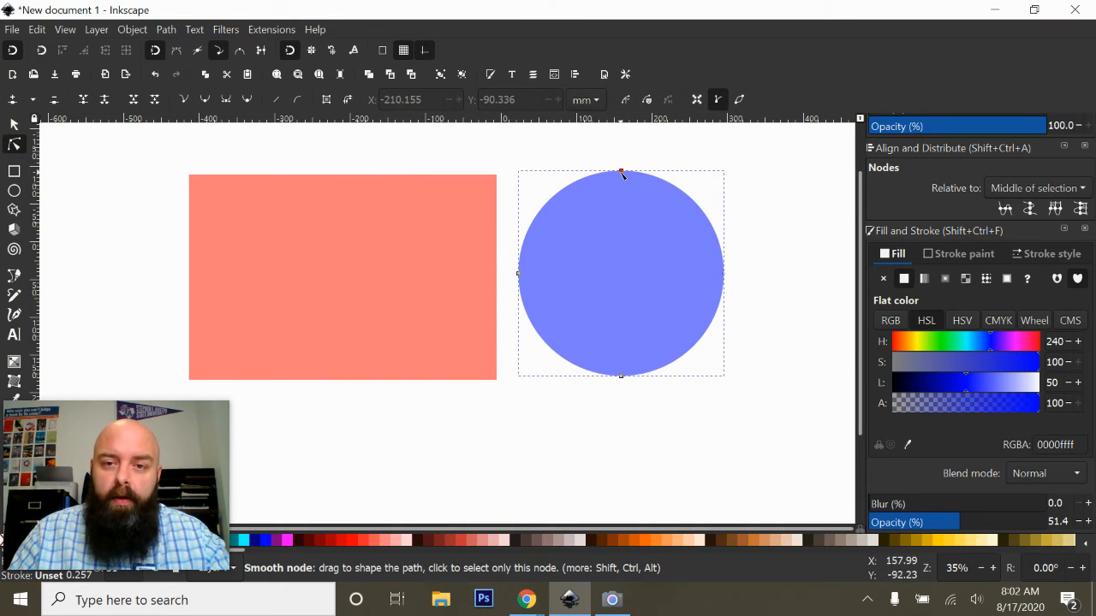
pyautogui.moveTo(622, 173); pyautogui.dragTo(624, 142)
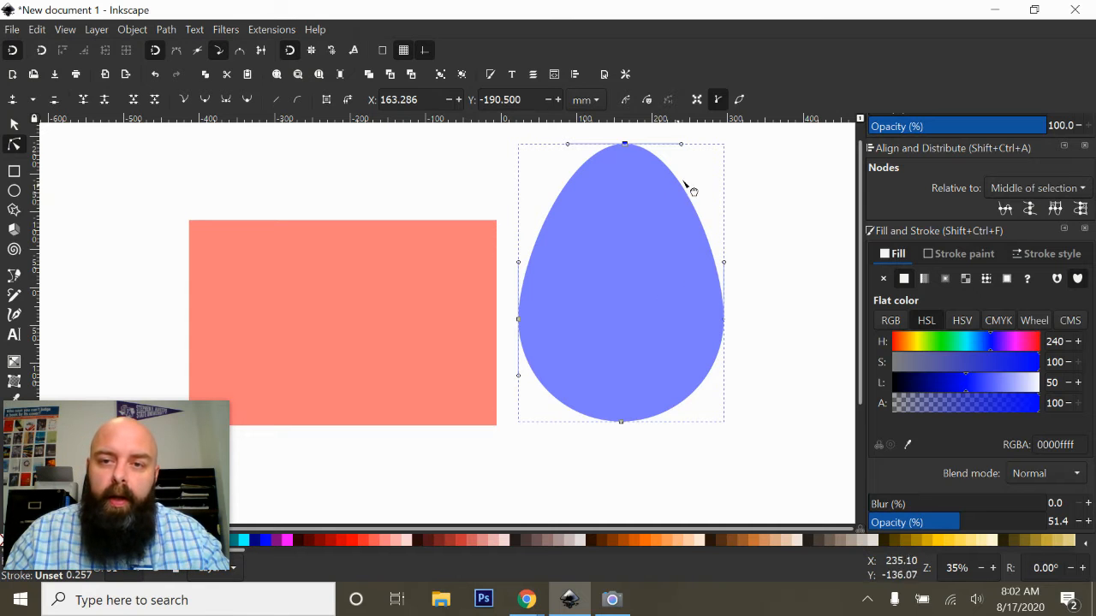
pyautogui.moveTo(682, 146); pyautogui.dragTo(669, 183)
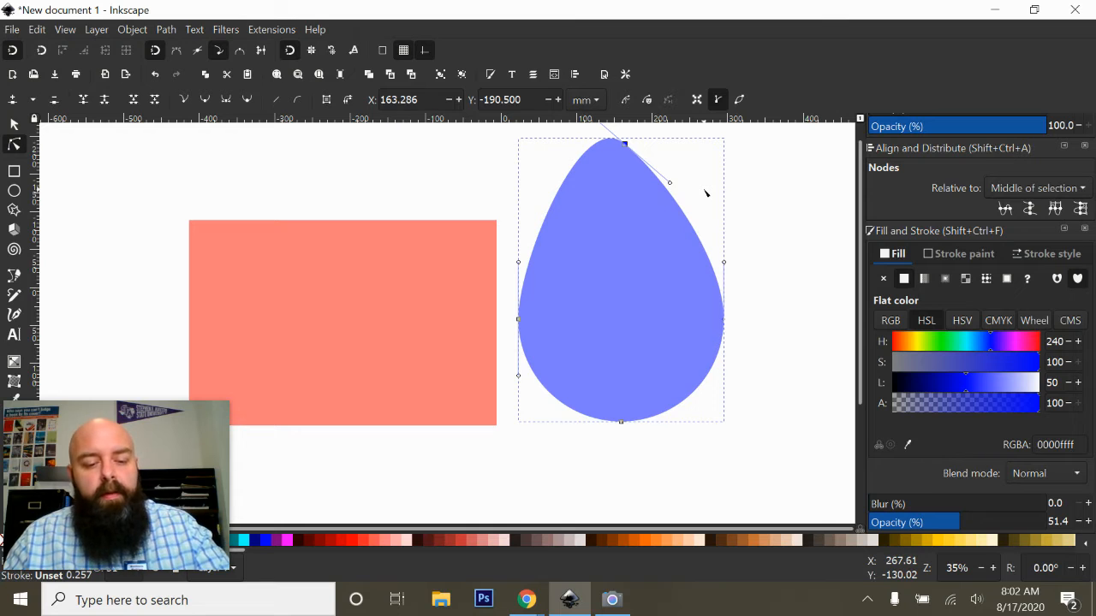
# Undo the blue shape's node edits and its conversion to a path, and return to the Selector tool
pyautogui.hotkey('ctrl', 'z')
pyautogui.hotkey('ctrl', 'z')
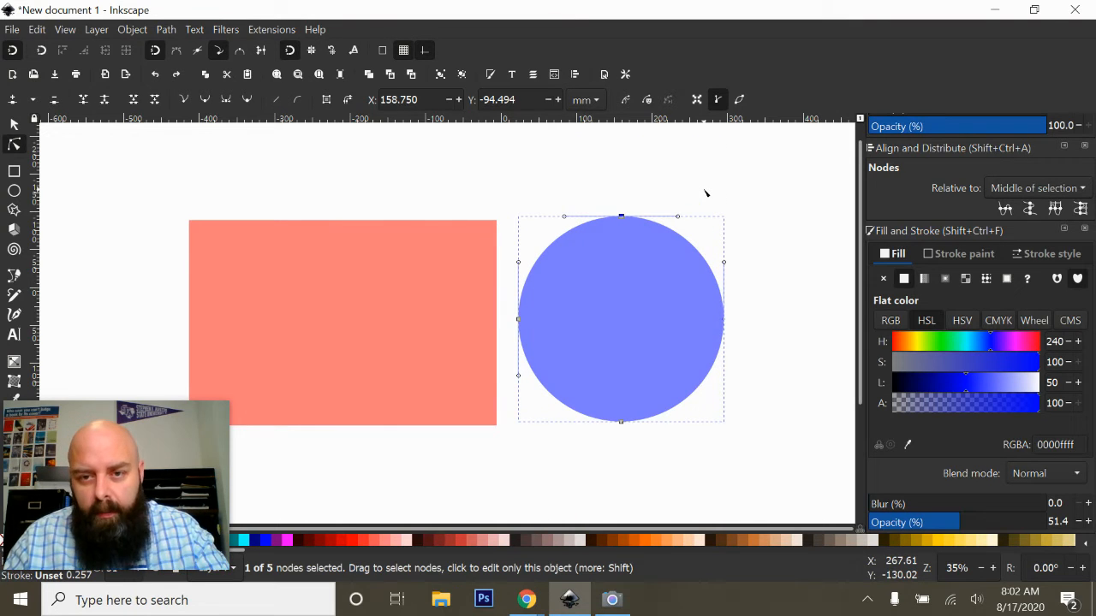
pyautogui.click(706, 192)
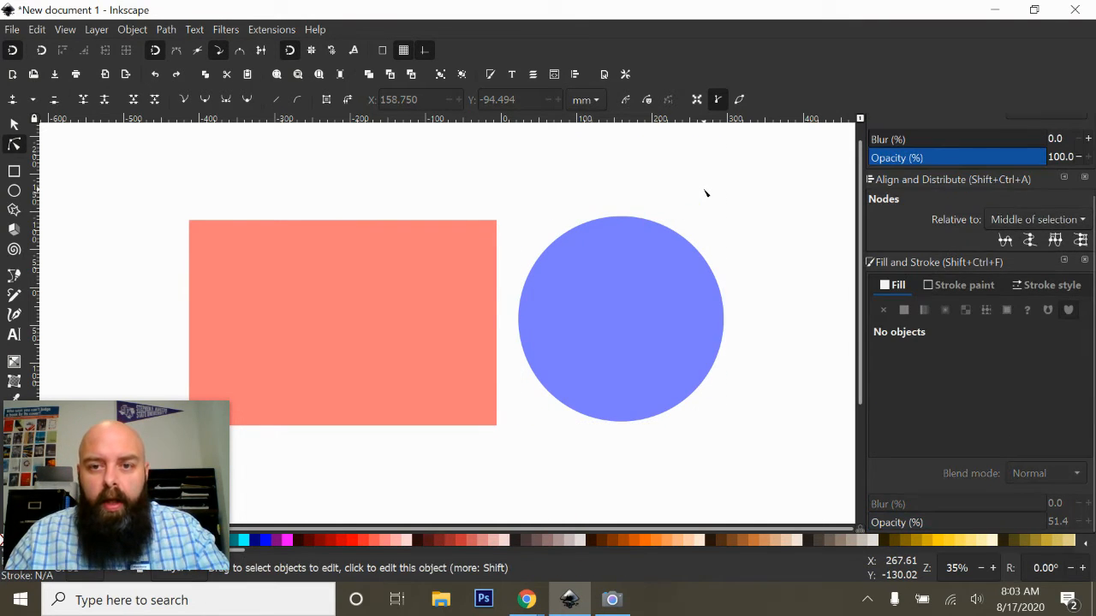
pyautogui.click(14, 126)
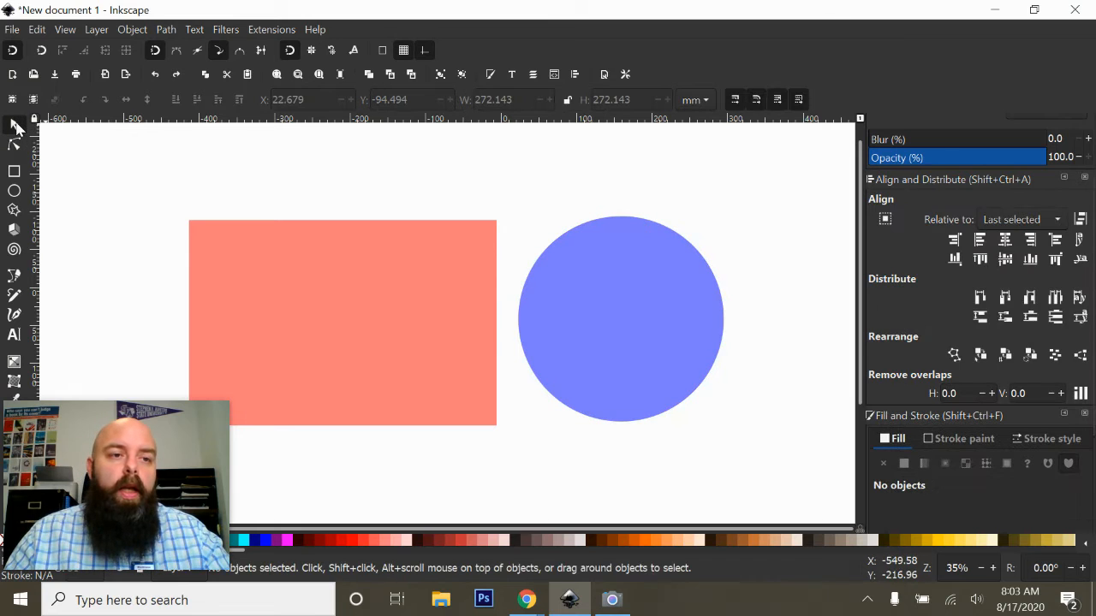
# Group the blue circle with the red rectangle and move the group to about X -398, Y -149 mm
pyautogui.click(547, 277)
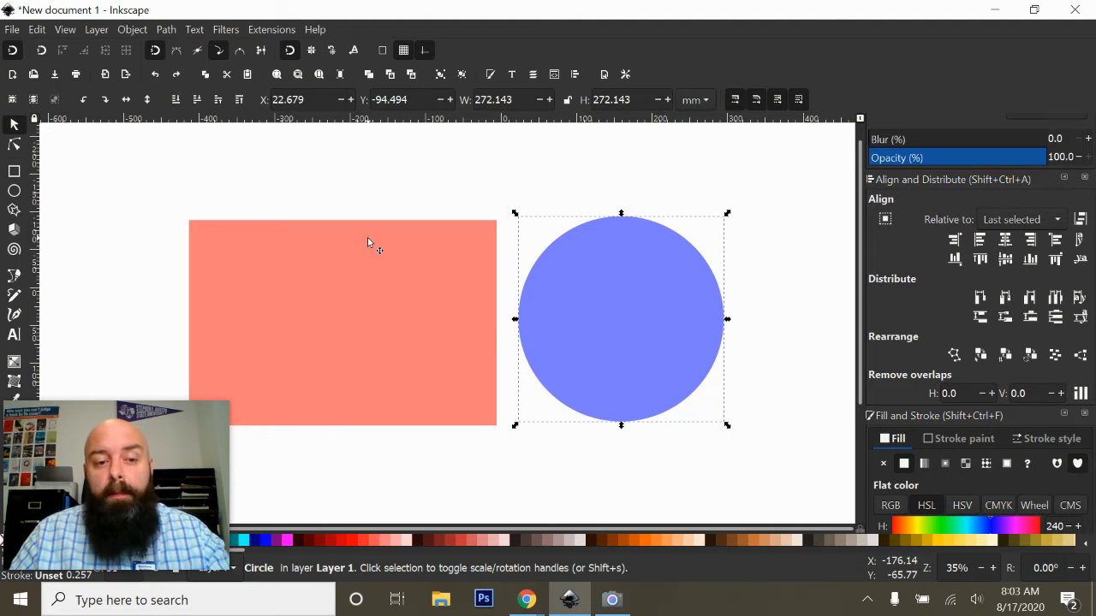
pyautogui.click(166, 29)
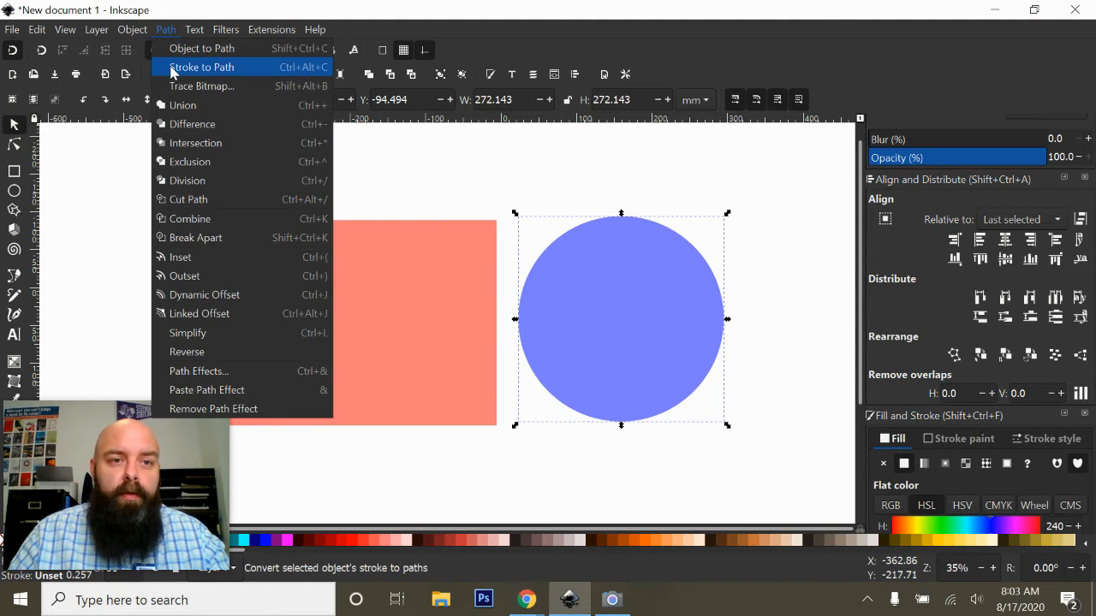
pyautogui.click(383, 155)
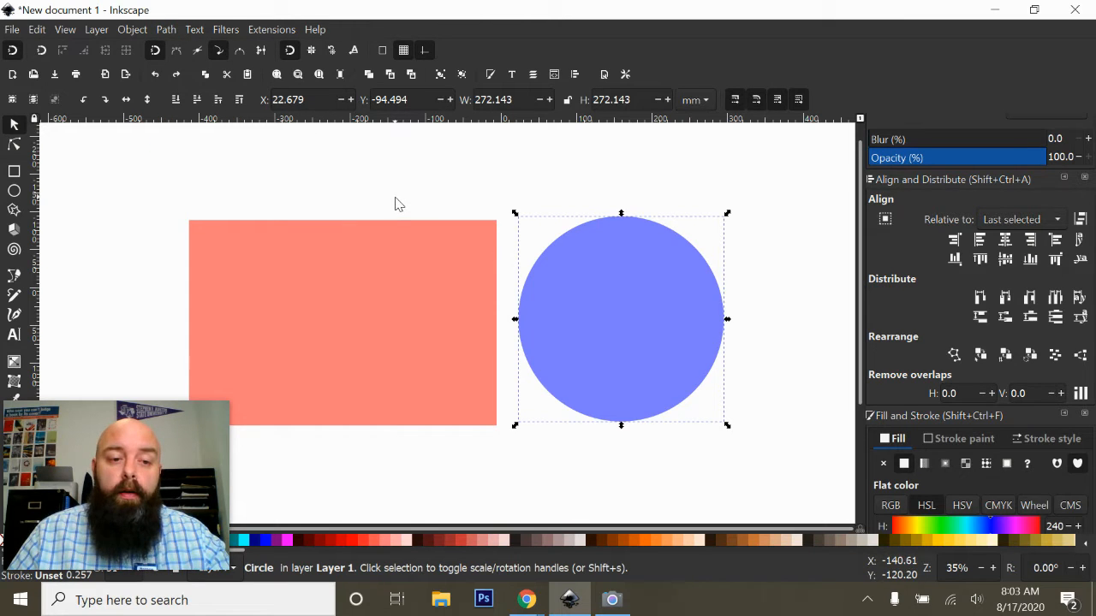
pyautogui.keyDown('shift'); pyautogui.click(426, 256); pyautogui.keyUp('shift')
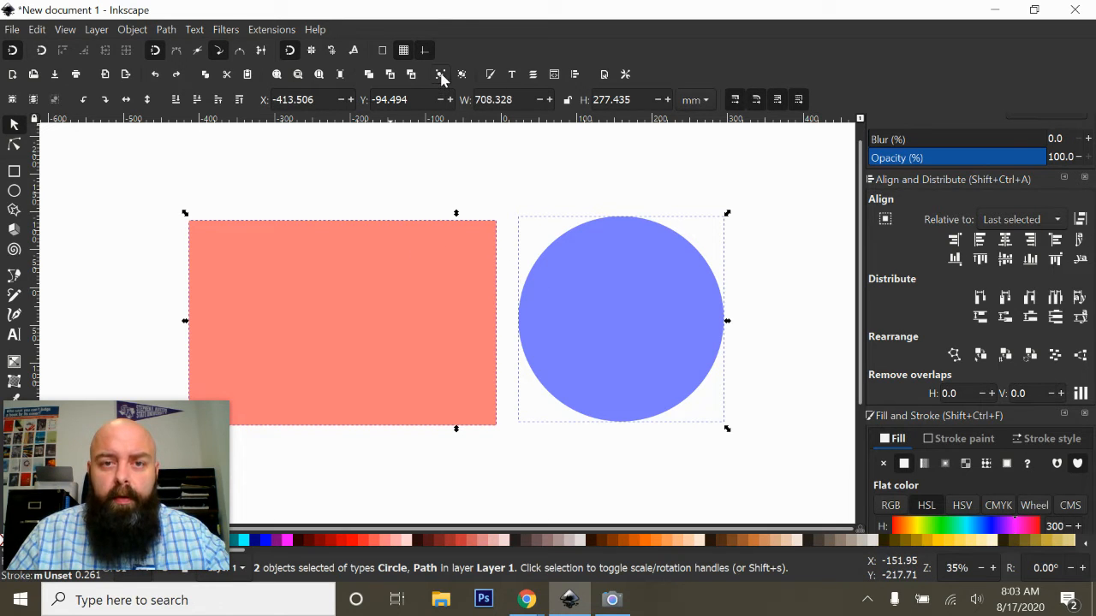
pyautogui.click(440, 74)
pyautogui.moveTo(414, 346); pyautogui.dragTo(470, 314)
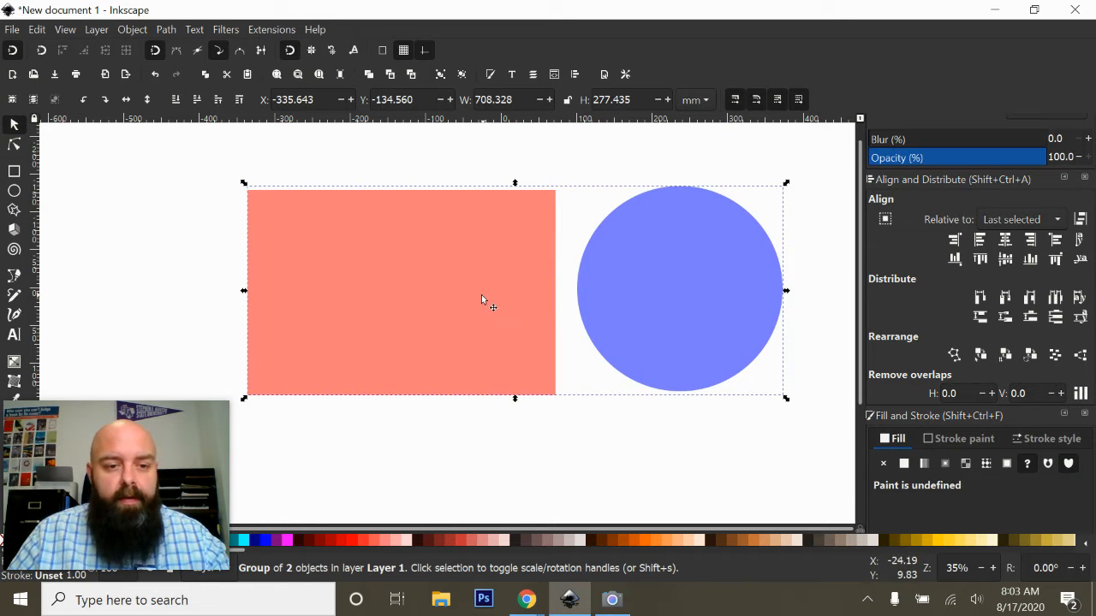
pyautogui.moveTo(462, 283); pyautogui.dragTo(414, 270)
# Ungroup the red rectangle and blue circle into separate objects and clear the selection
pyautogui.click(169, 33)
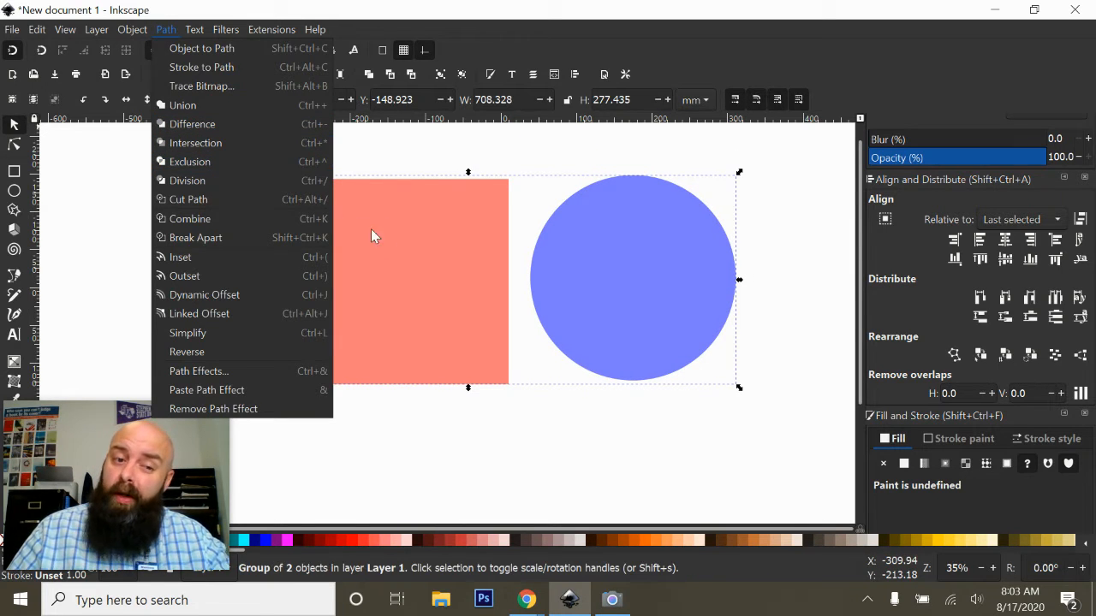
pyautogui.click(513, 147)
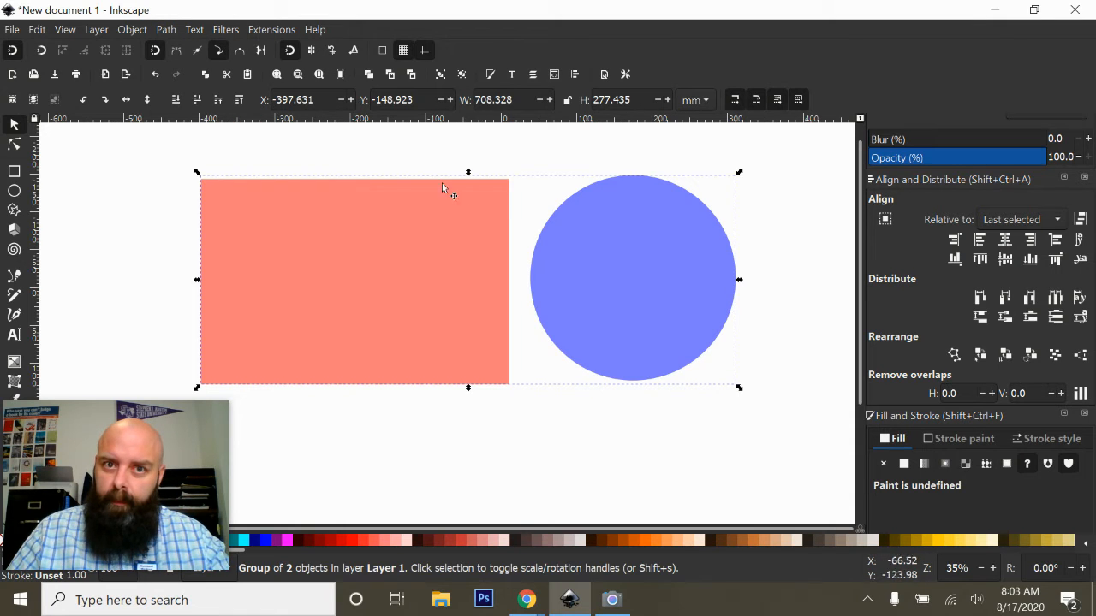
pyautogui.click(463, 75)
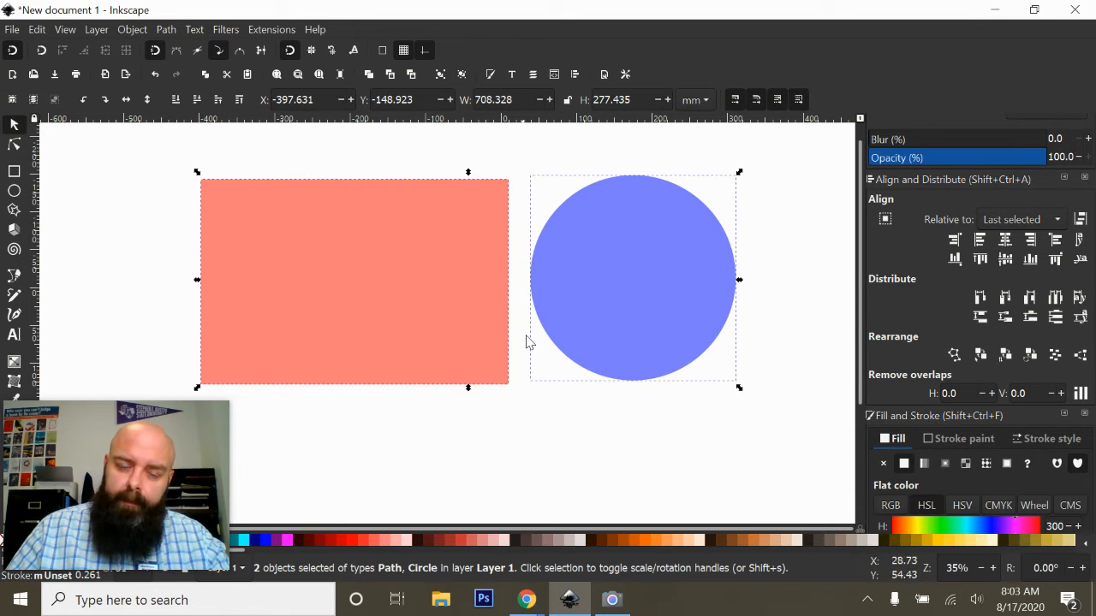
pyautogui.click(497, 428)
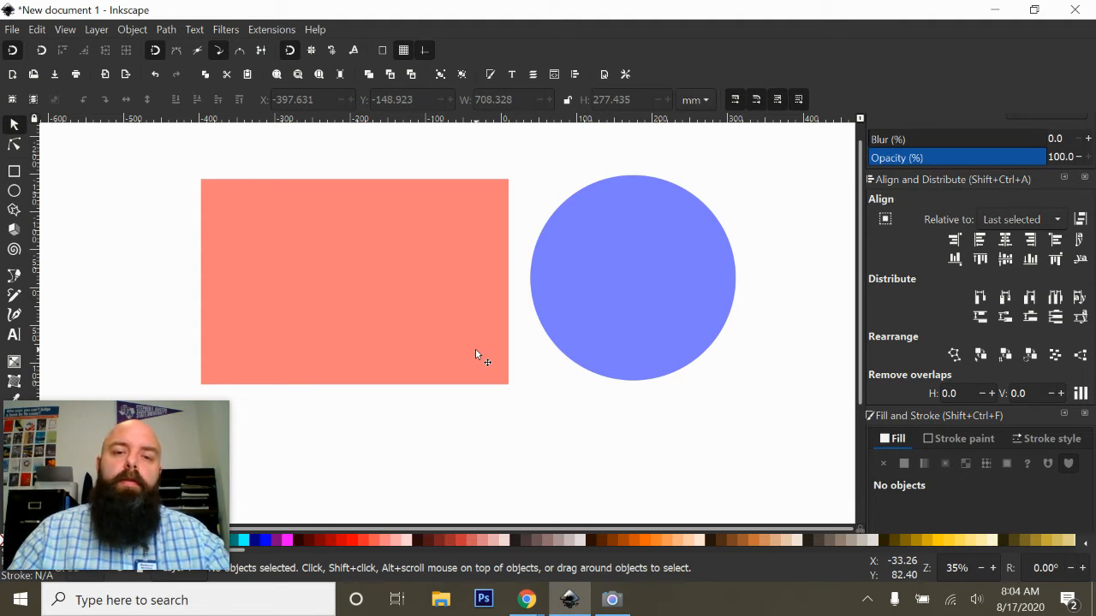
# Centre the blue circle on the red rectangle on both axes, and move it sideways over the rectangle's right edge to about X -121 mm
pyautogui.click(572, 264)
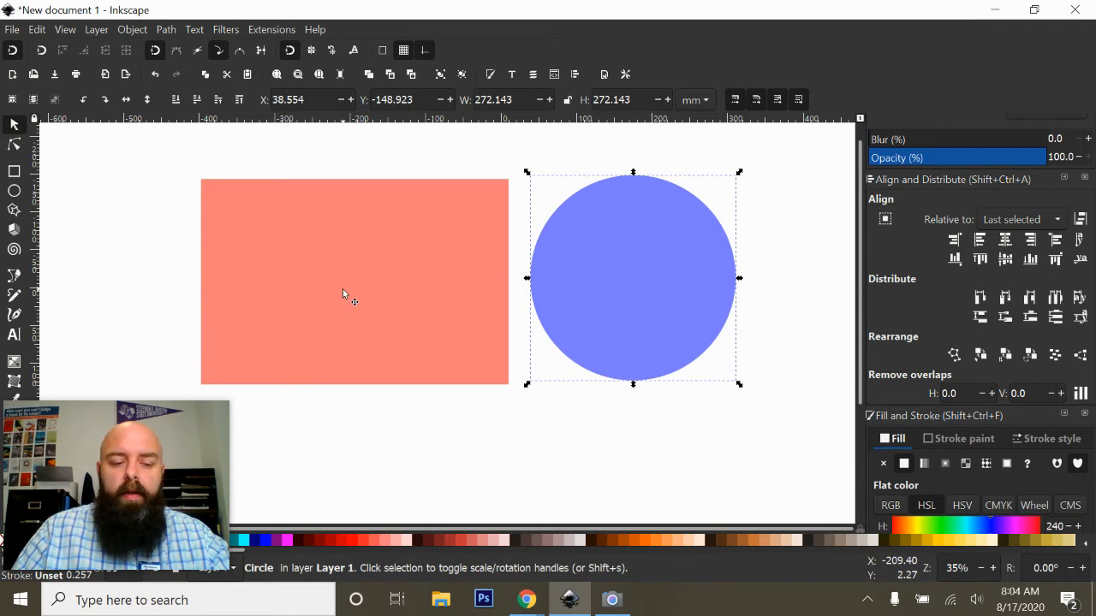
pyautogui.keyDown('shift'); pyautogui.click(399, 292); pyautogui.keyUp('shift')
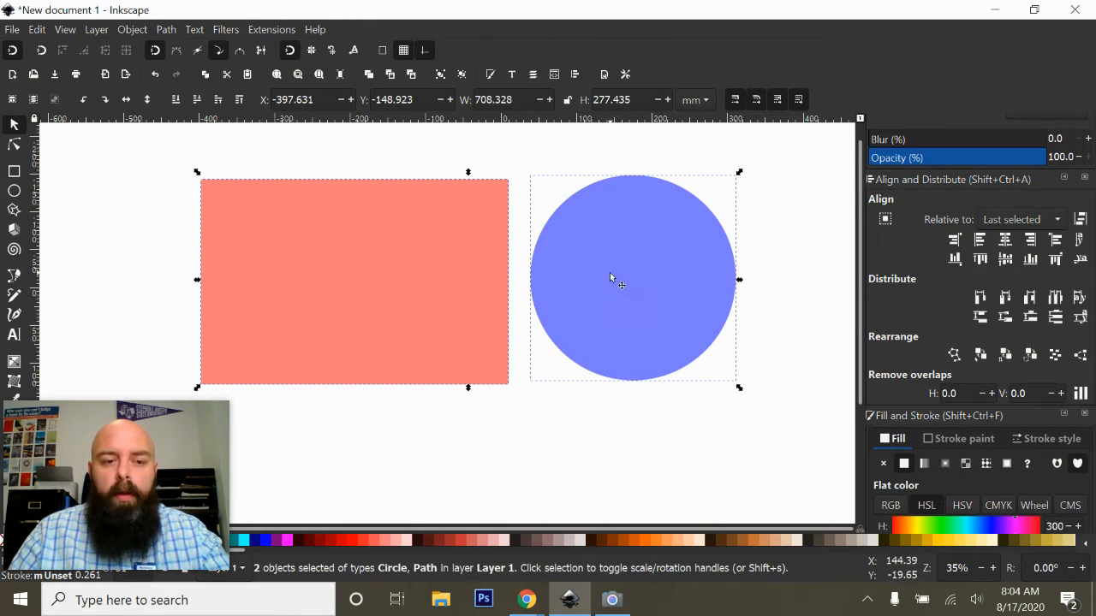
pyautogui.scroll(-2, 933, 236)
pyautogui.scroll(2, 933, 236)
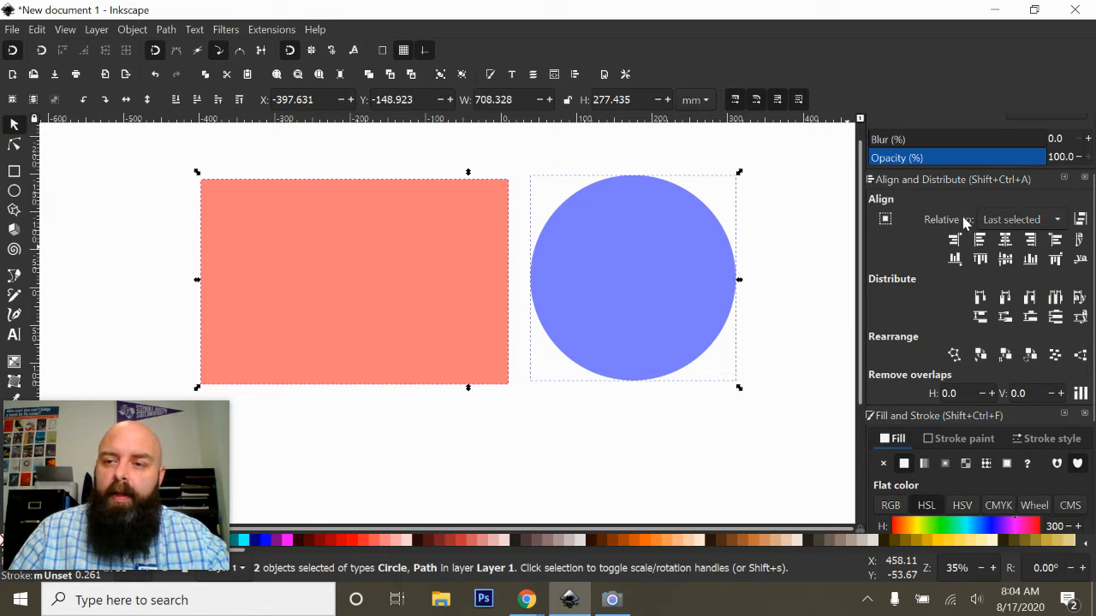
pyautogui.click(1006, 242)
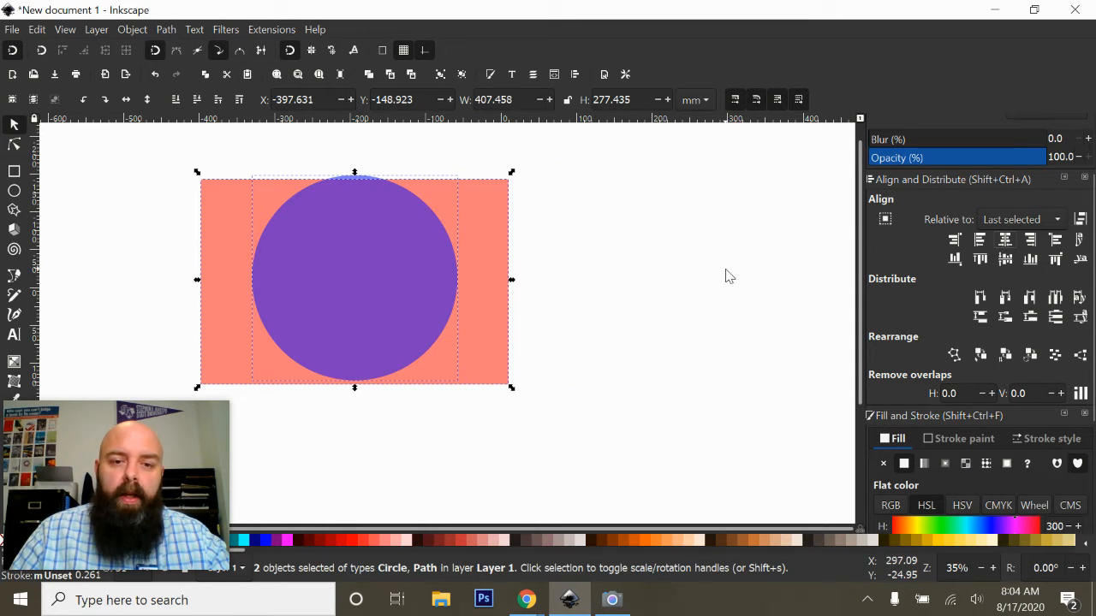
pyautogui.click(1005, 259)
pyautogui.click(636, 237)
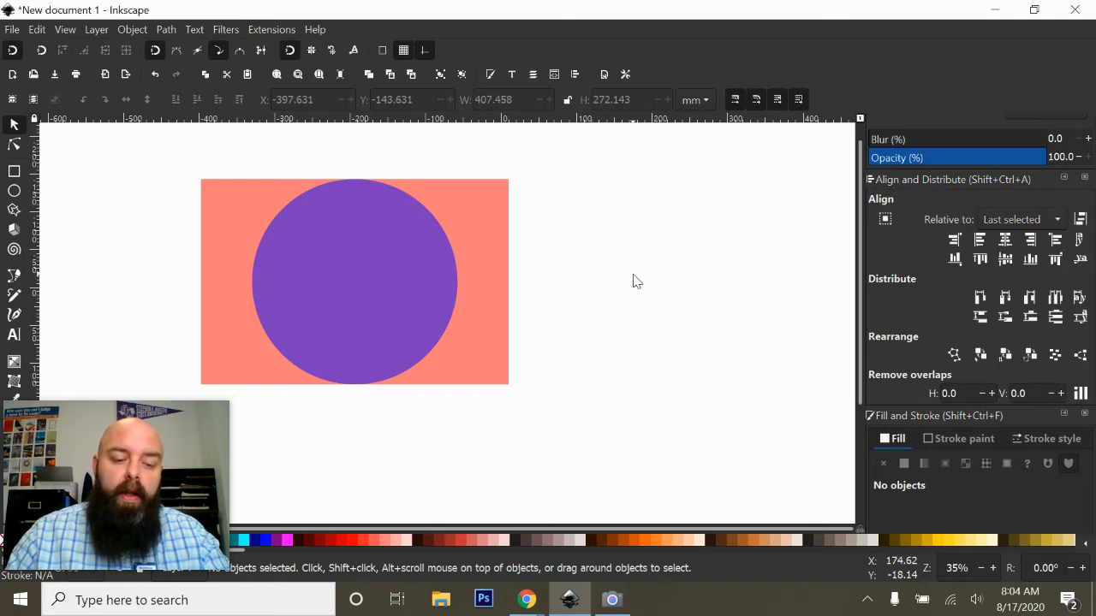
pyautogui.moveTo(374, 274); pyautogui.dragTo(536, 290)
pyautogui.click(524, 475)
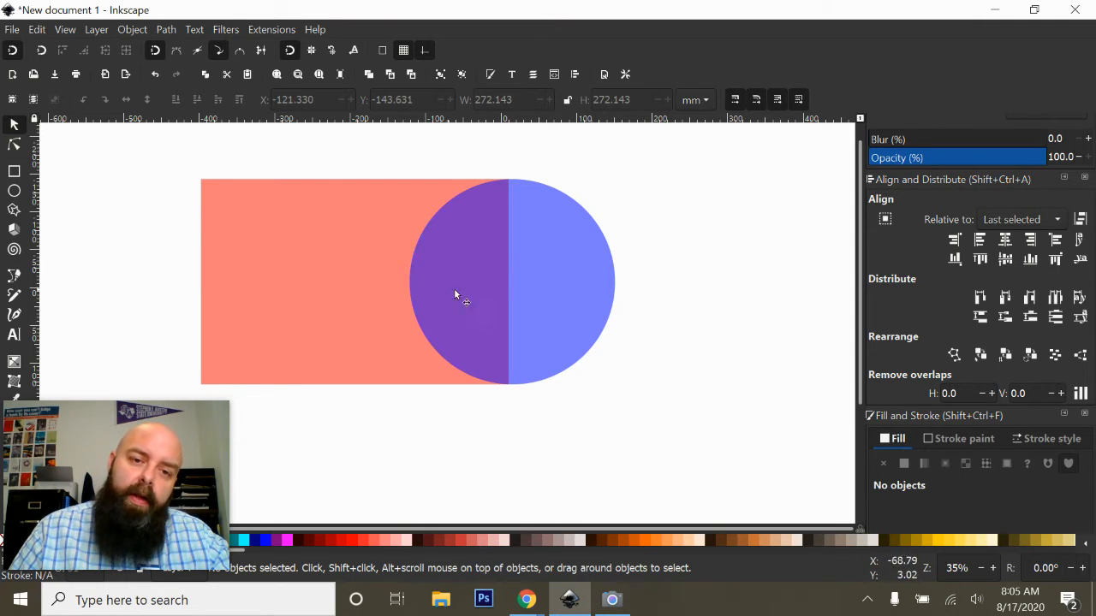
# Merge the red rectangle and the overlapping blue circle with Union, and undo the merge
pyautogui.click(332, 268)
pyautogui.keyDown('shift'); pyautogui.click(527, 284); pyautogui.keyUp('shift')
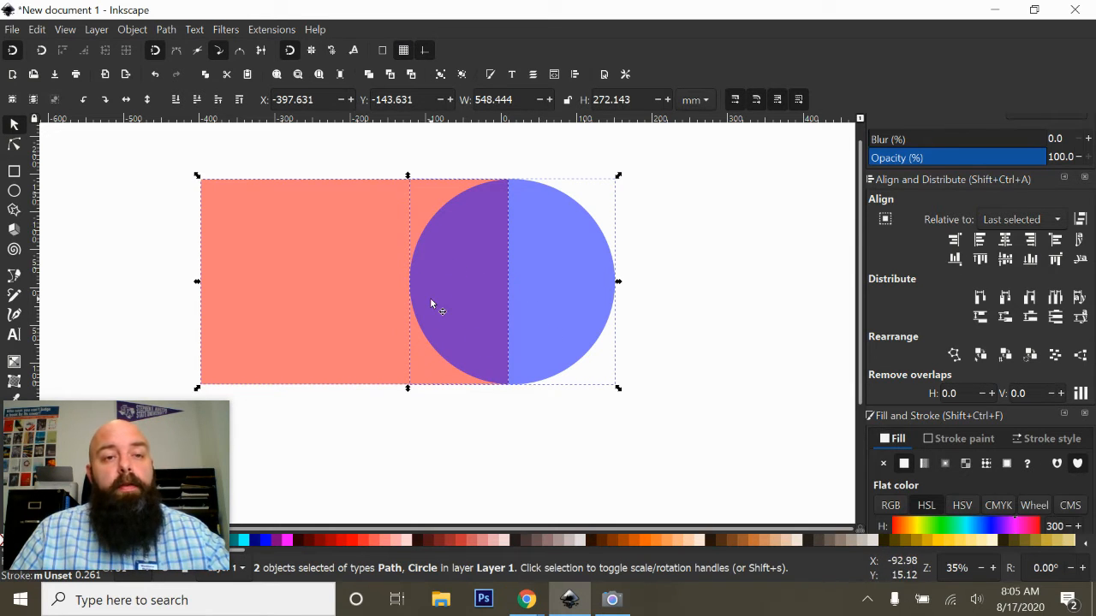
pyautogui.click(166, 30)
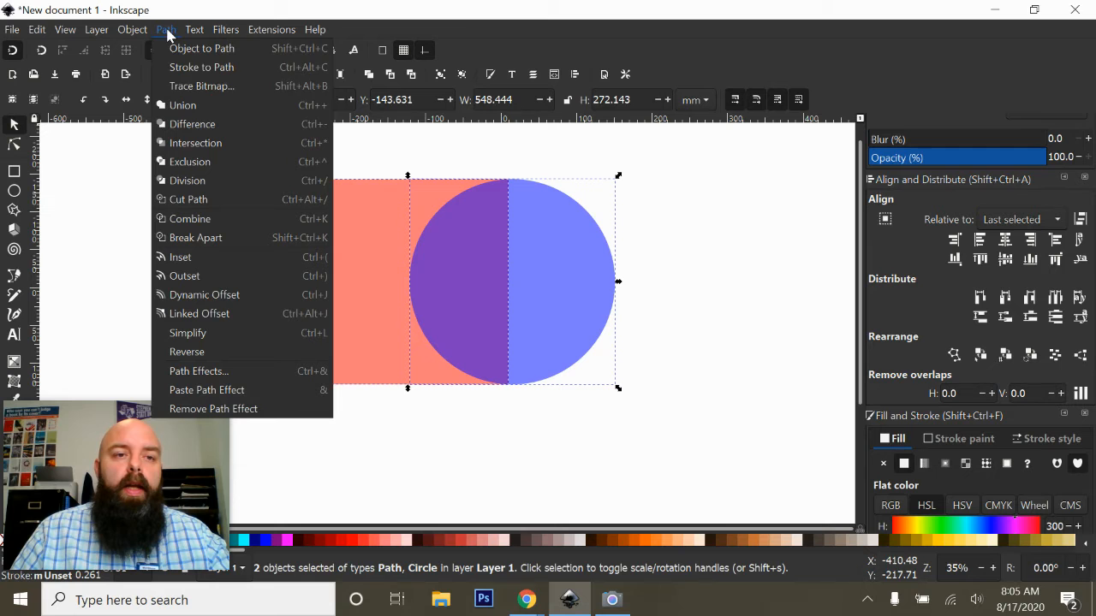
pyautogui.click(183, 104)
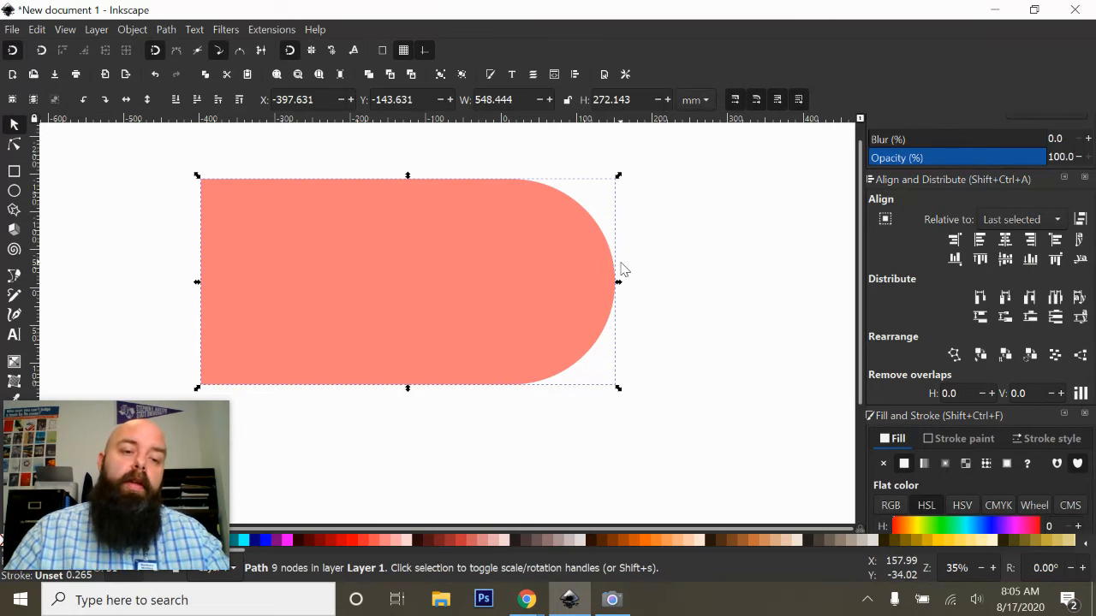
pyautogui.hotkey('ctrl', 'z')
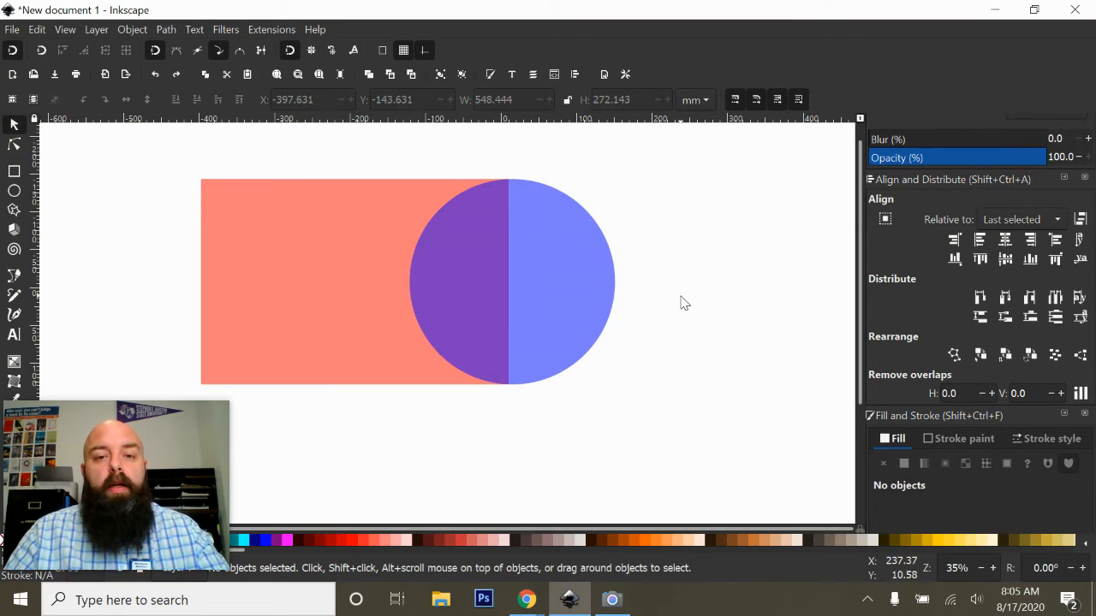
# Cut the blue circle out of the red rectangle's right edge with Difference, and undo the cut
pyautogui.click(455, 254)
pyautogui.keyDown('shift'); pyautogui.click(321, 249); pyautogui.keyUp('shift')
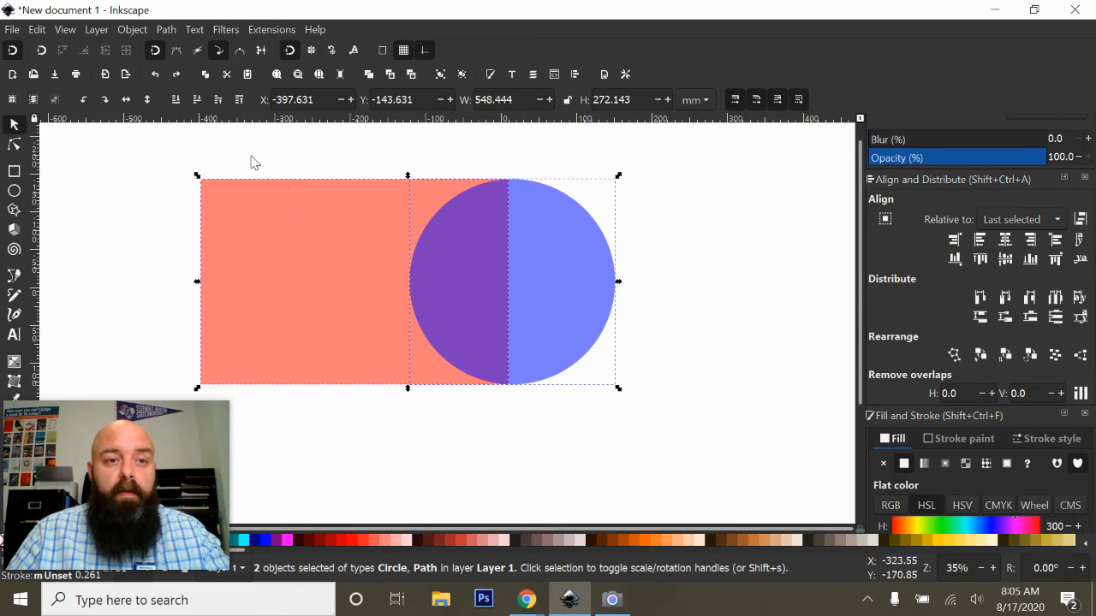
pyautogui.click(167, 30)
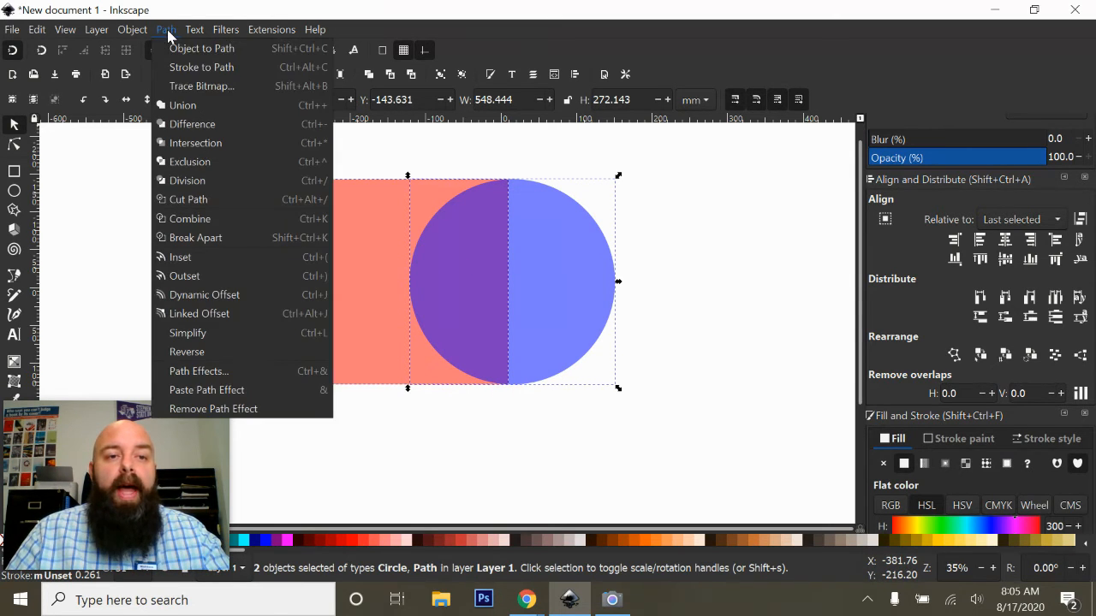
pyautogui.click(184, 126)
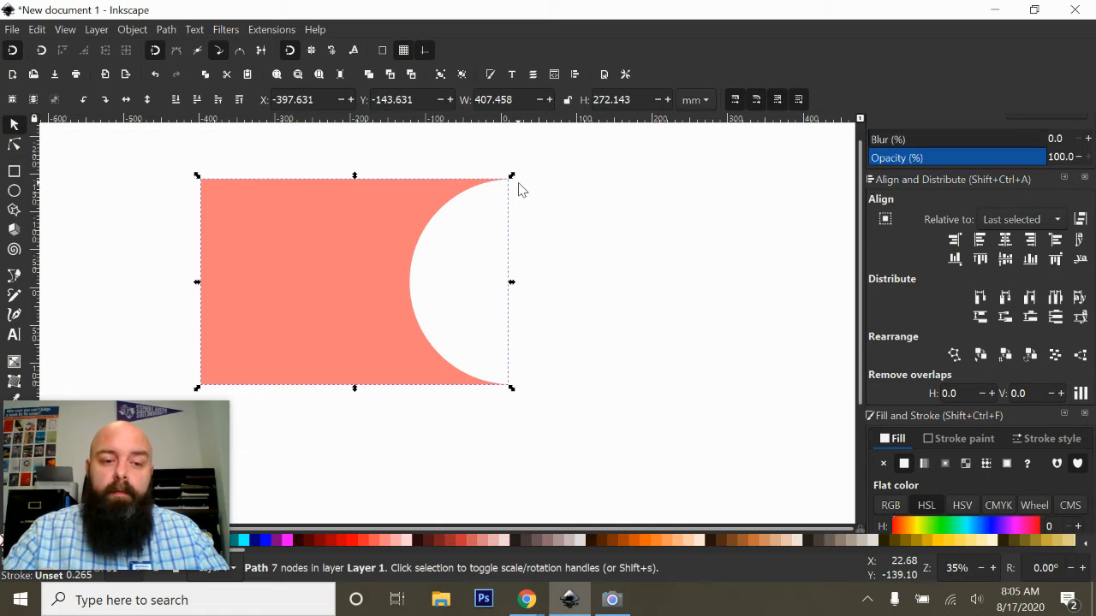
pyautogui.hotkey('ctrl', 'z')
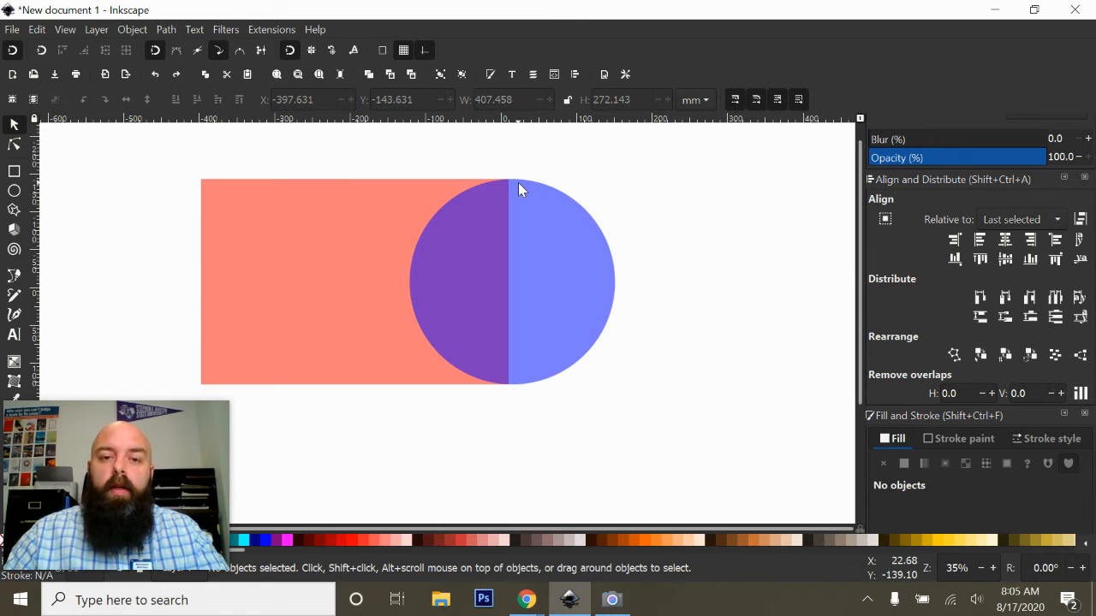
# Centre the blue circle horizontally on the red rectangle and subtract it with Difference to make a round hole
pyautogui.click(530, 242)
pyautogui.keyDown('shift'); pyautogui.click(347, 264); pyautogui.keyUp('shift')
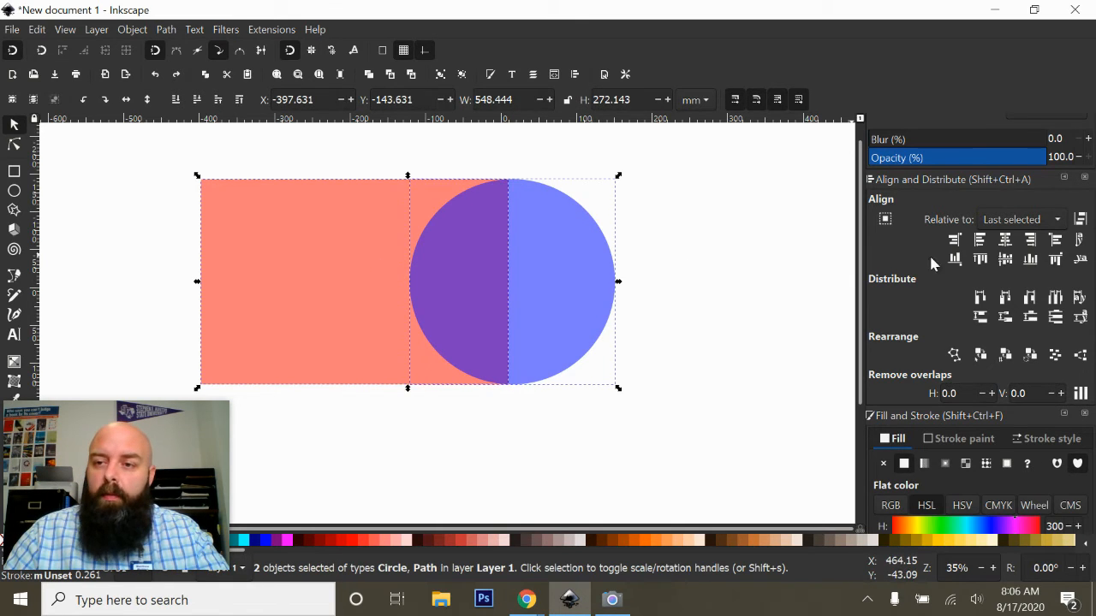
pyautogui.click(1006, 241)
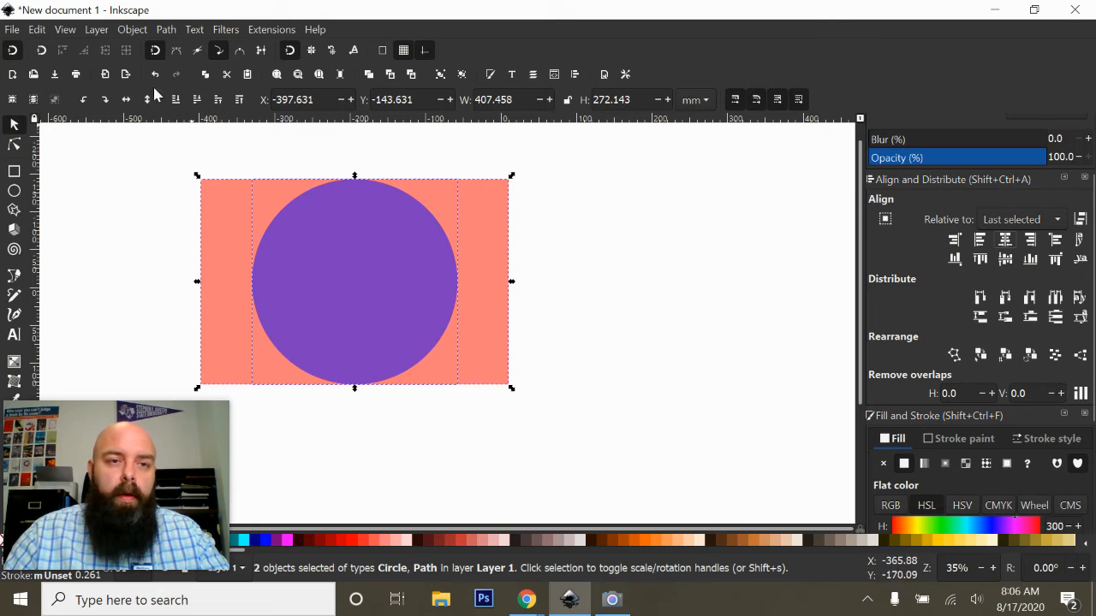
pyautogui.click(165, 29)
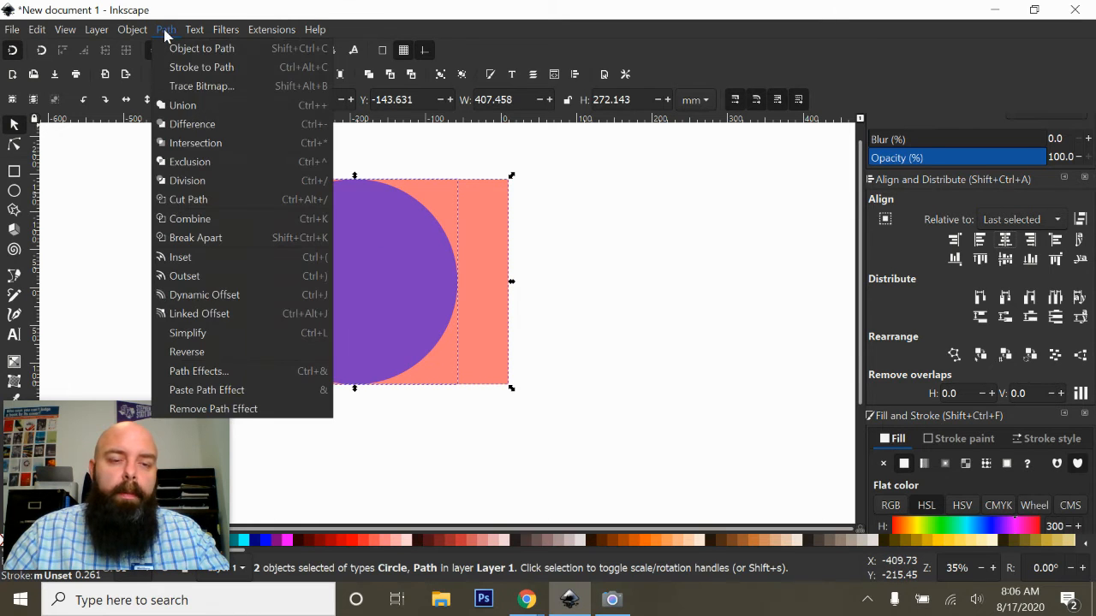
pyautogui.click(220, 123)
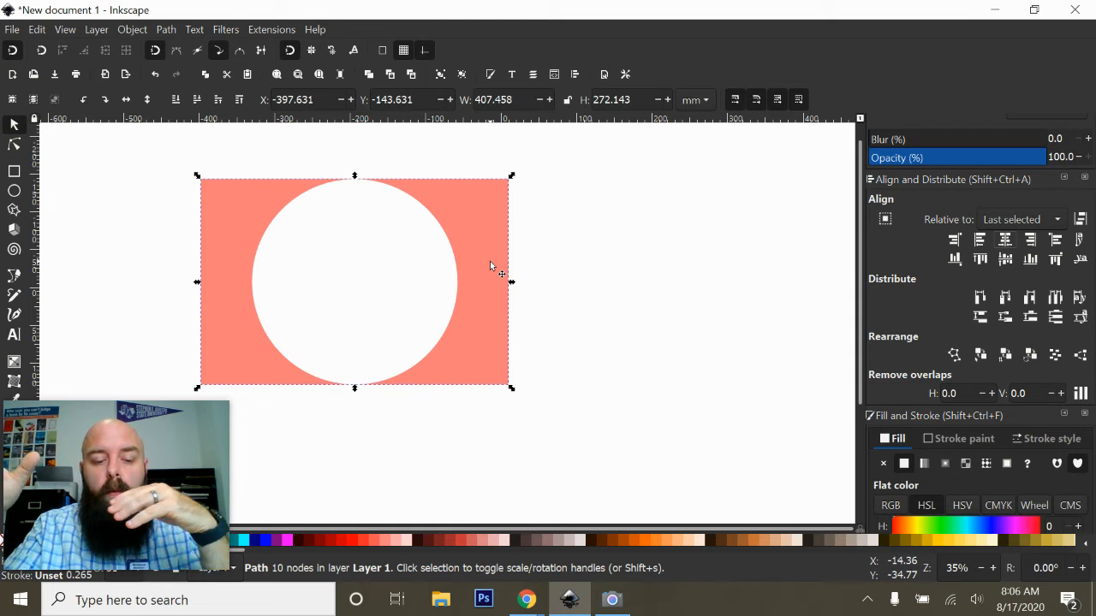
# Undo the centred Difference and the horizontal alignment of the blue circle
pyautogui.press('Escape')
pyautogui.hotkey('ctrl', 'z')
pyautogui.hotkey('ctrl', 'z')
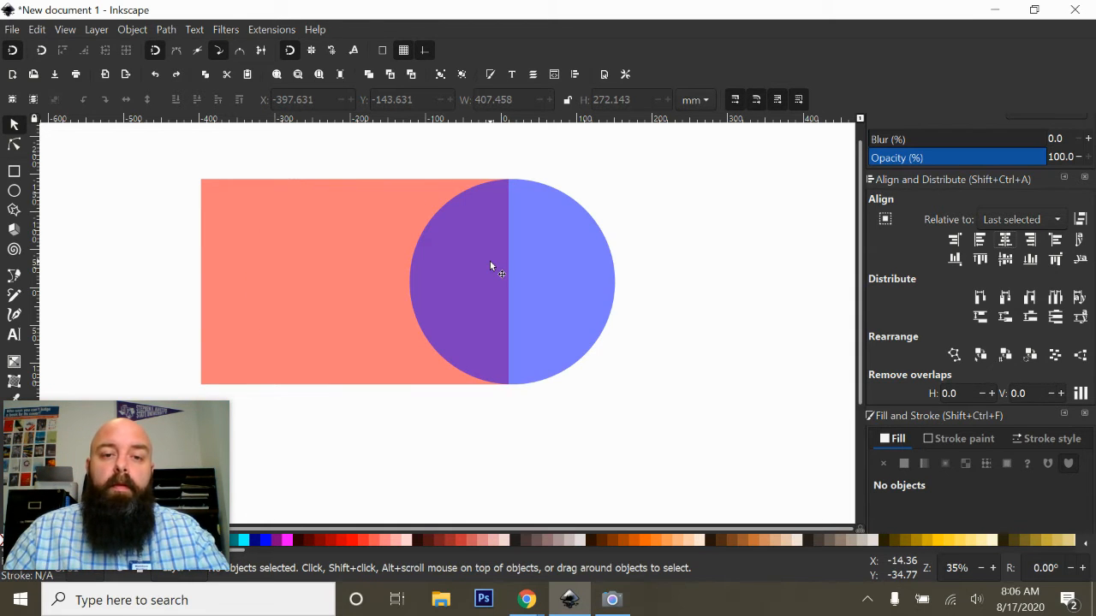
# Lower the blue circle to the bottom of the stack, beneath the red rectangle, and clear the selection
pyautogui.click(479, 273)
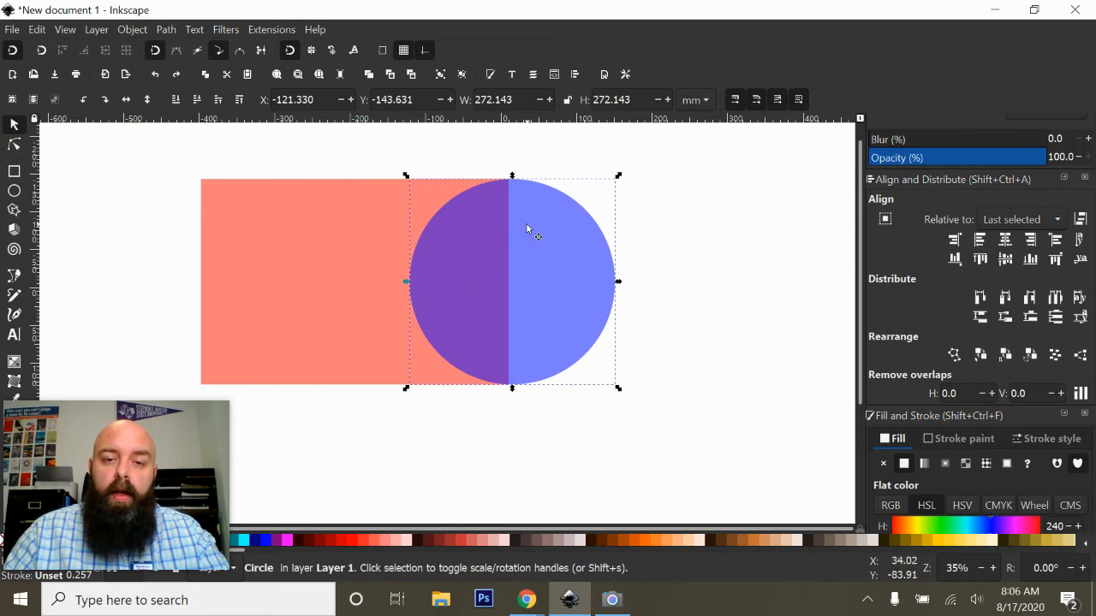
pyautogui.click(176, 100)
pyautogui.click(316, 428)
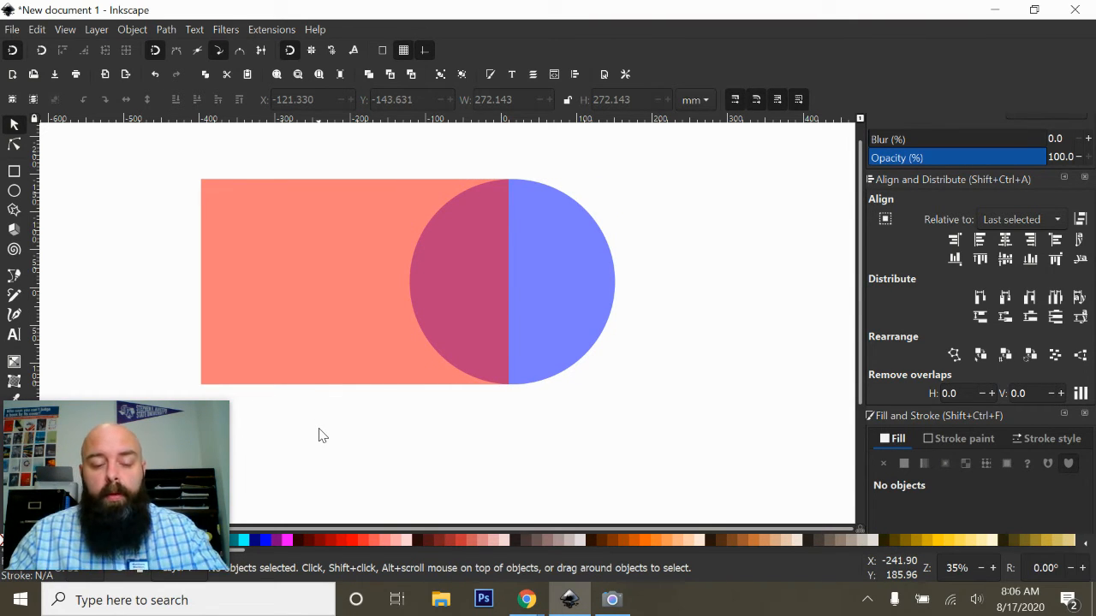
# Subtract the red rectangle from the blue circle beneath it with Difference, and undo the subtraction
pyautogui.click(437, 306)
pyautogui.keyDown('shift'); pyautogui.click(559, 281); pyautogui.keyUp('shift')
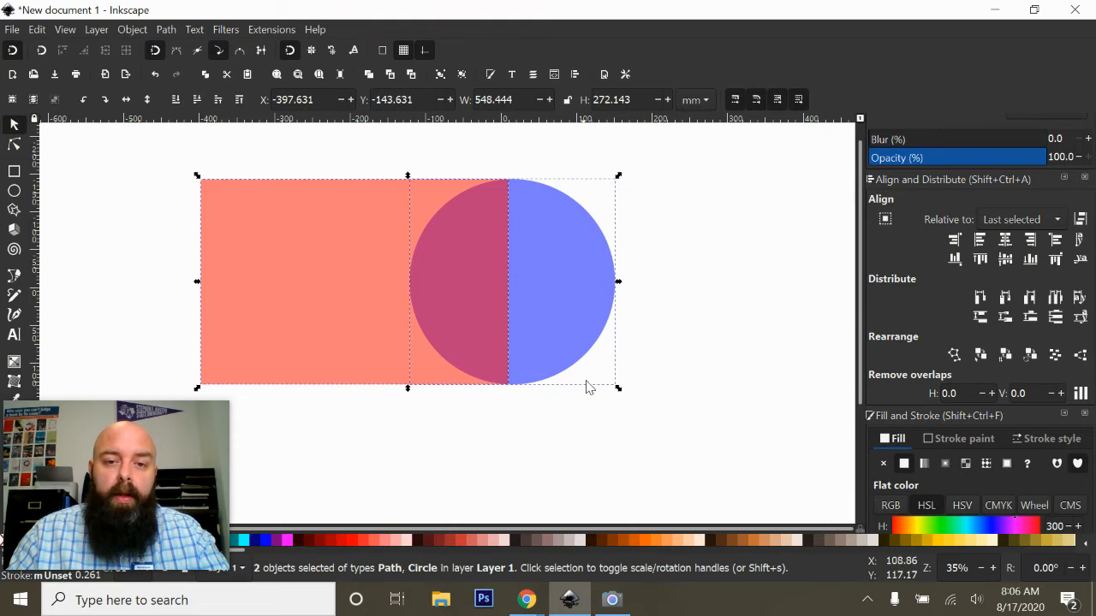
pyautogui.click(172, 34)
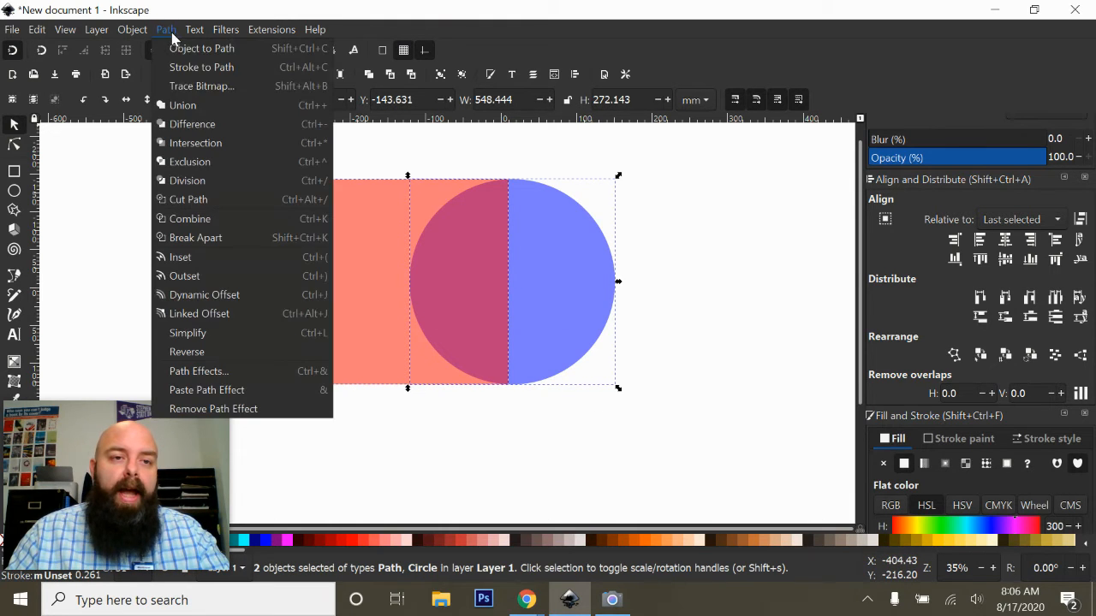
pyautogui.click(191, 124)
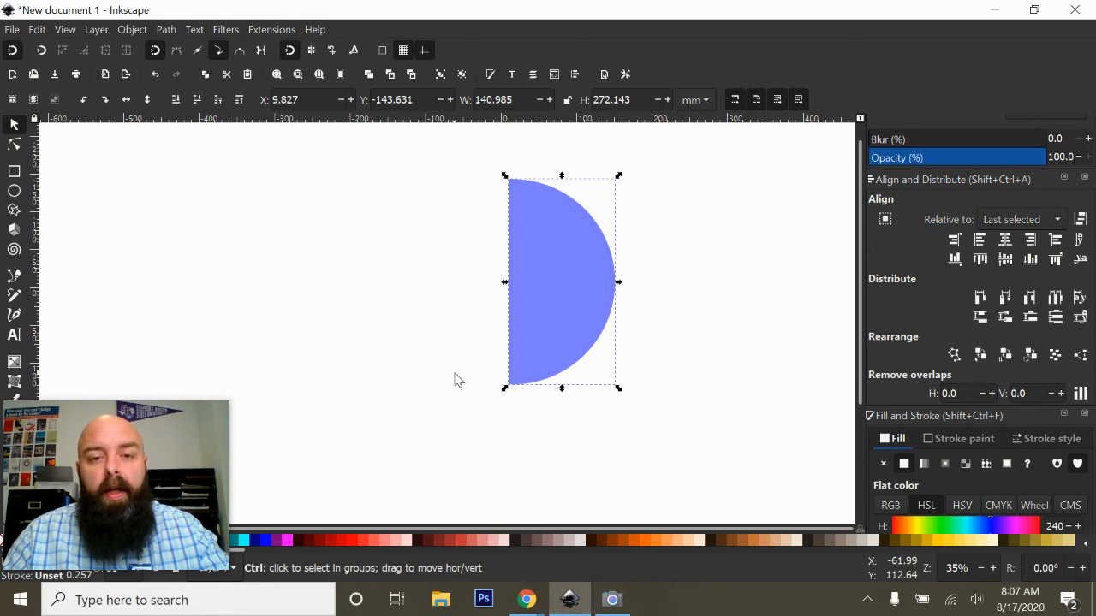
pyautogui.hotkey('ctrl', 'z')
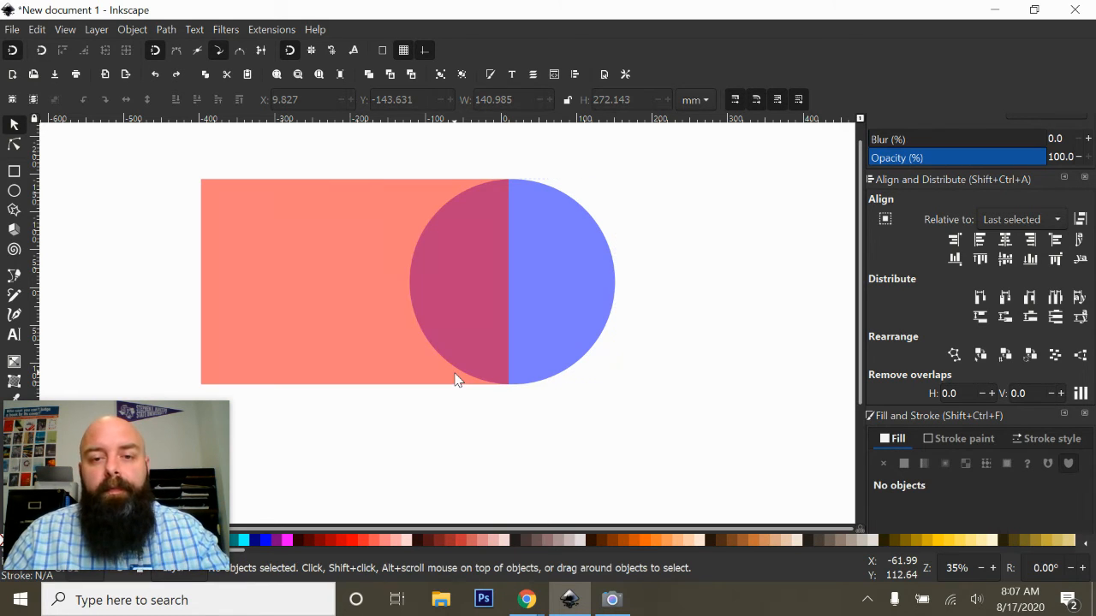
# Intersect the red rectangle with the blue circle beneath it using Intersection, and undo the operation
pyautogui.click(528, 265)
pyautogui.keyDown('shift'); pyautogui.click(349, 263); pyautogui.keyUp('shift')
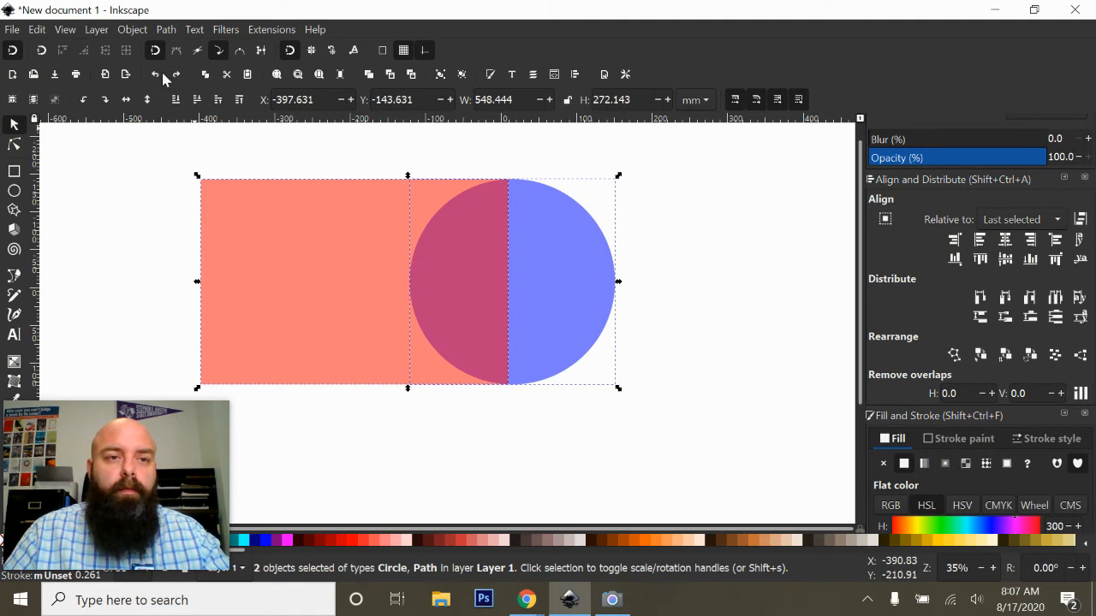
pyautogui.click(165, 30)
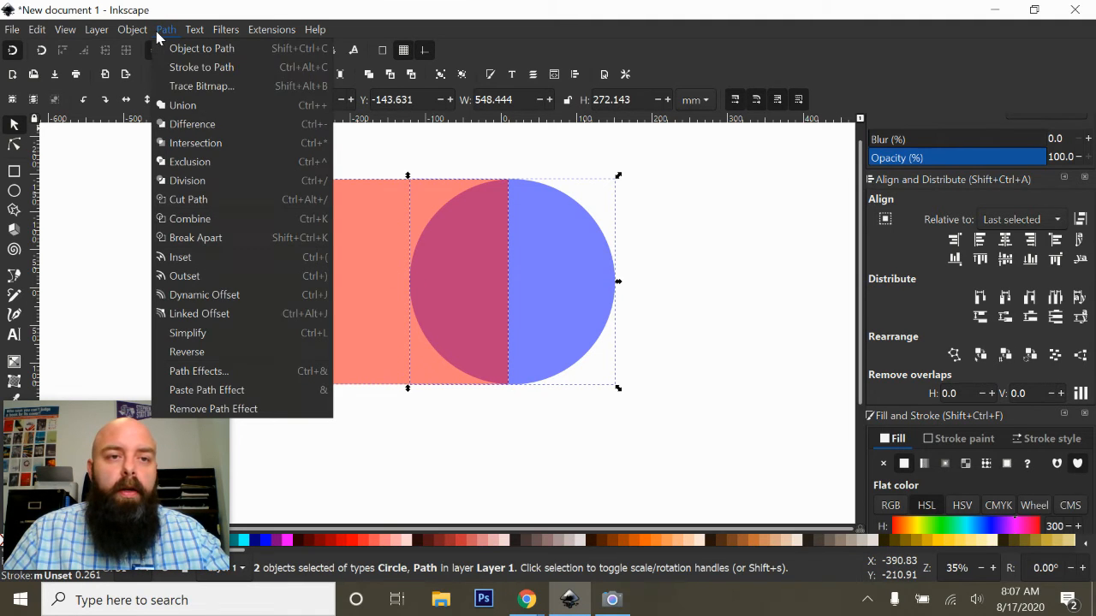
pyautogui.click(194, 143)
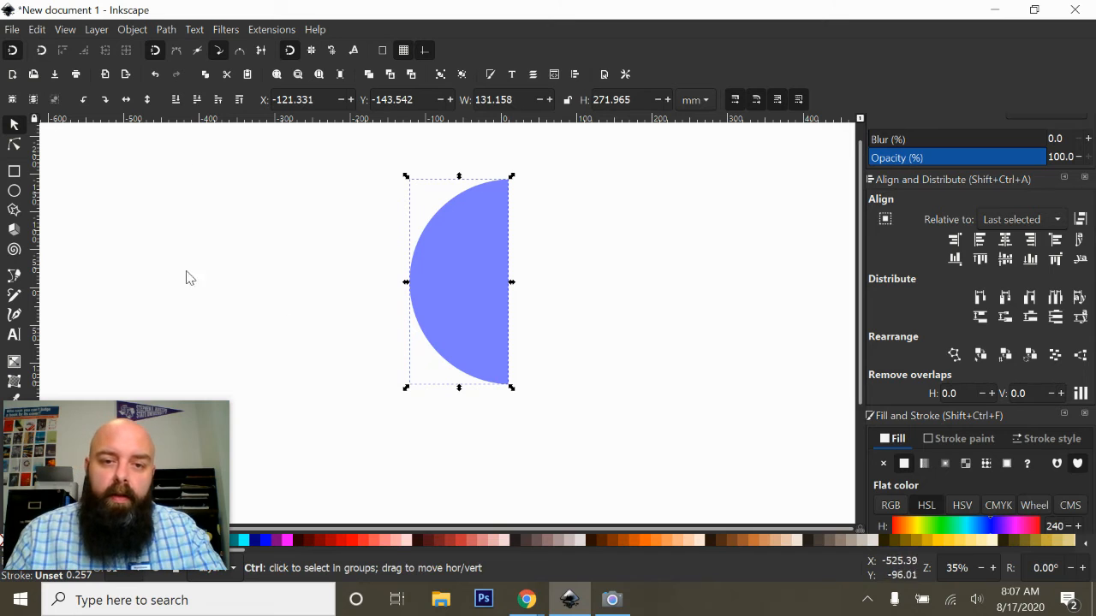
pyautogui.click(659, 452)
pyautogui.hotkey('ctrl', 'z')
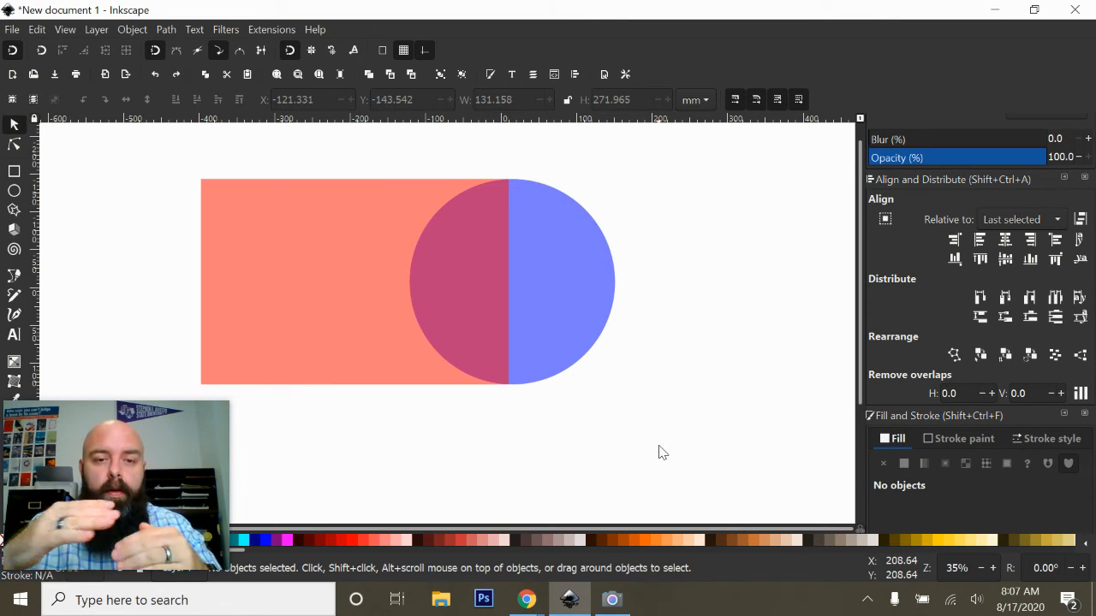
# Raise the blue circle to the top of the stack, above the red rectangle, and clear the selection
pyautogui.click(516, 317)
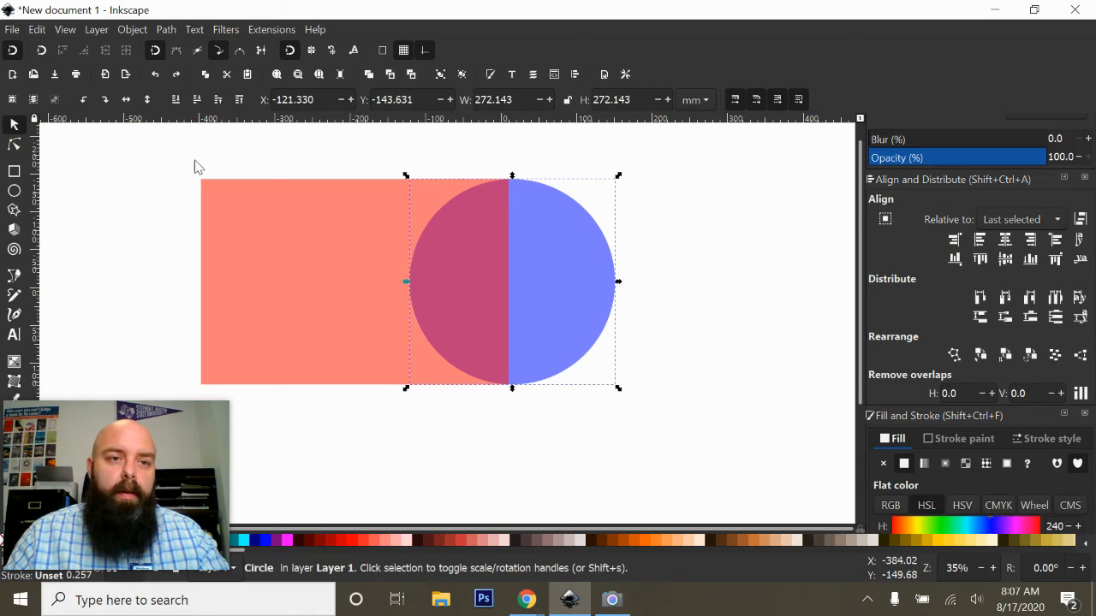
pyautogui.click(240, 100)
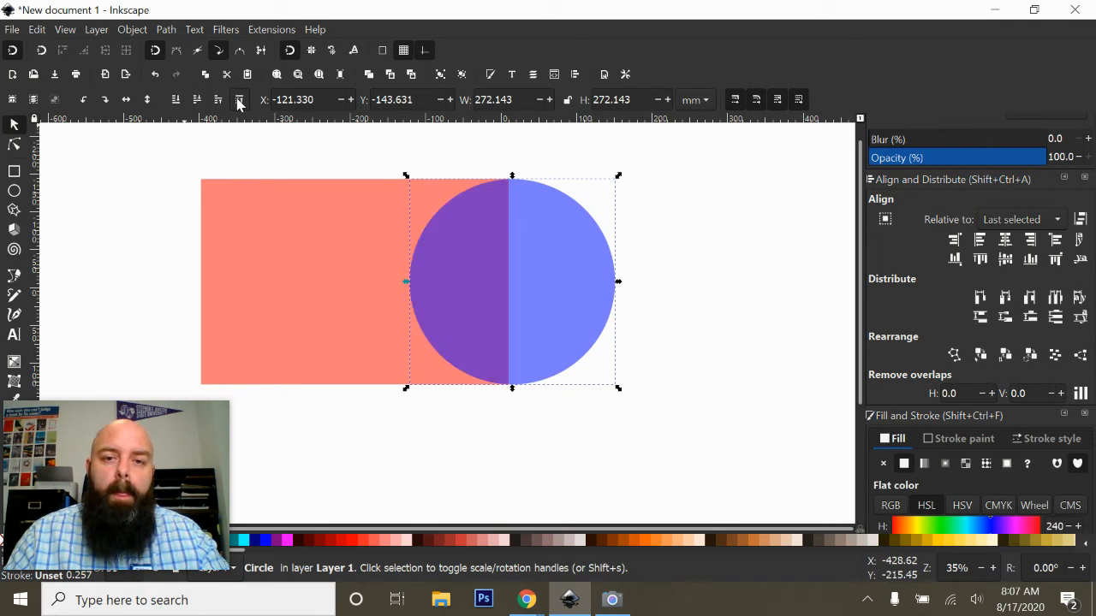
pyautogui.click(780, 306)
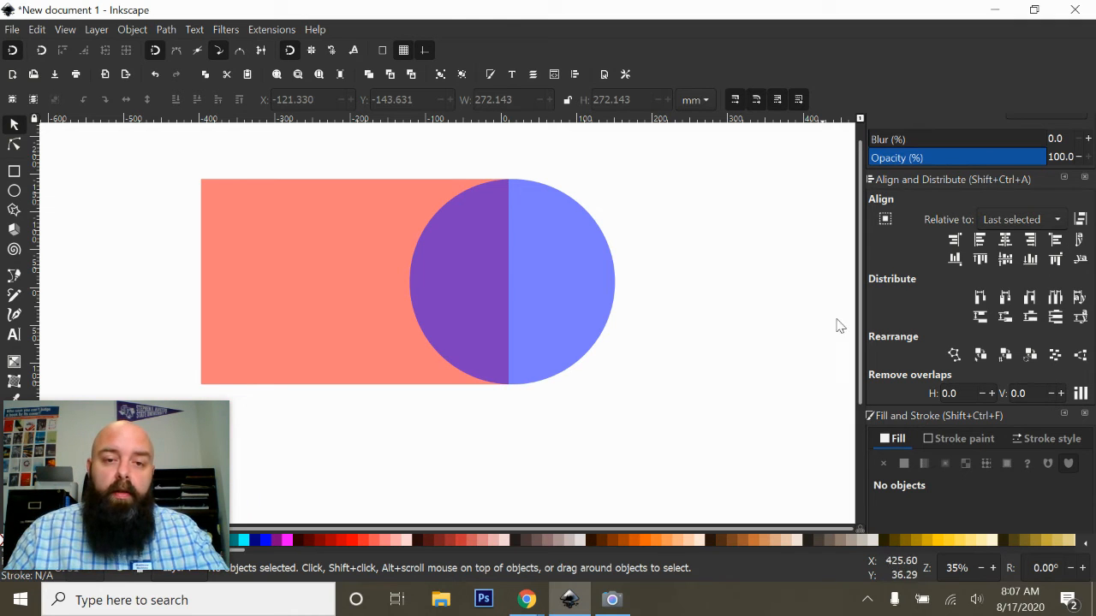
# Apply Intersection again with the blue circle on top of the red rectangle, and undo it
pyautogui.click(588, 318)
pyautogui.keyDown('shift'); pyautogui.click(345, 273); pyautogui.keyUp('shift')
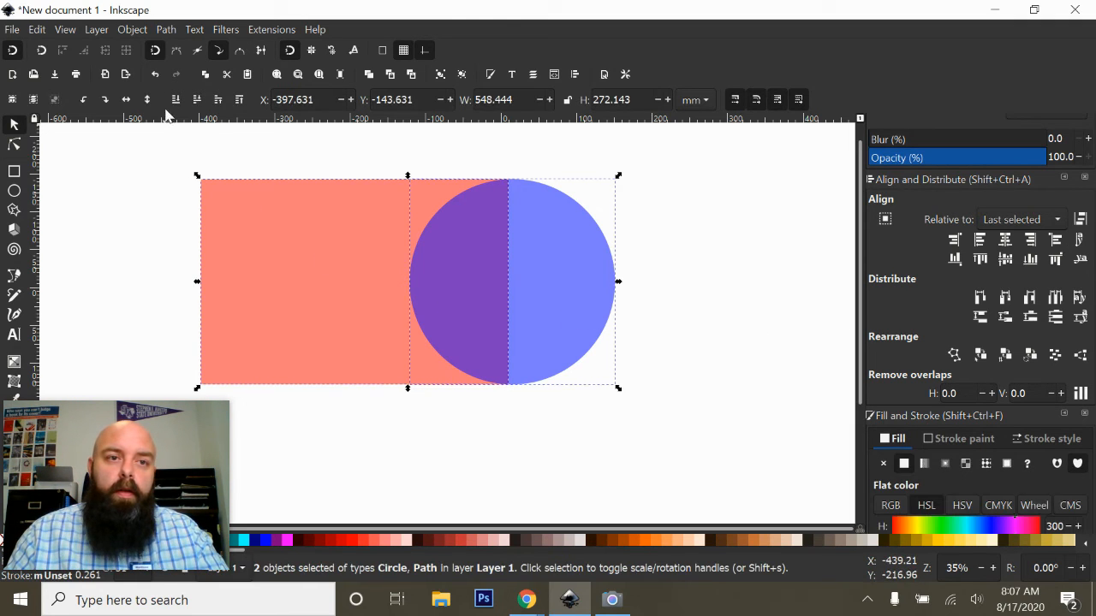
pyautogui.click(166, 29)
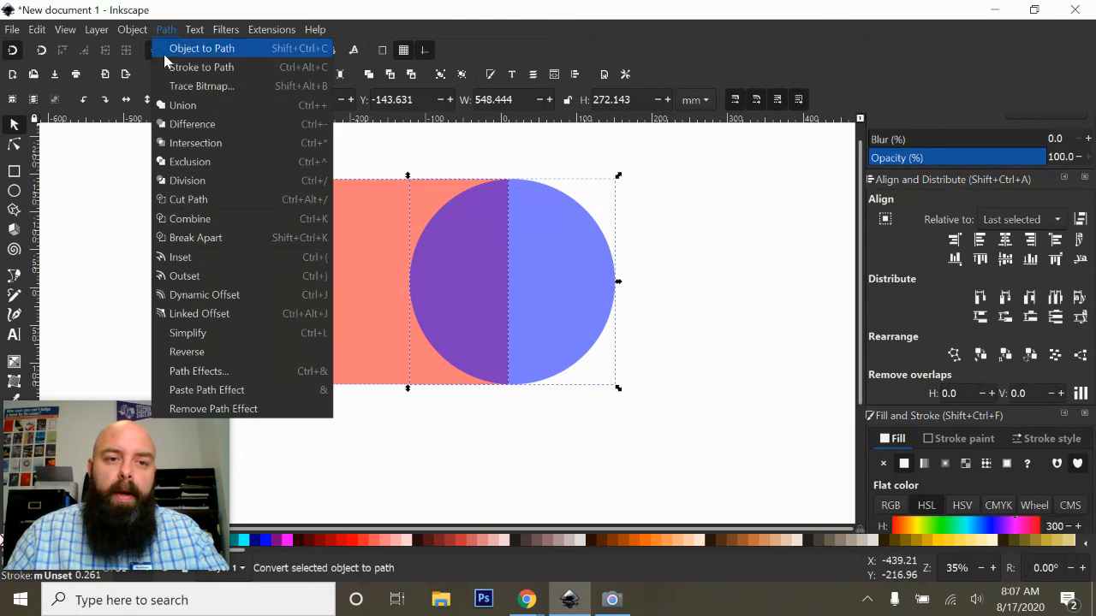
pyautogui.click(189, 146)
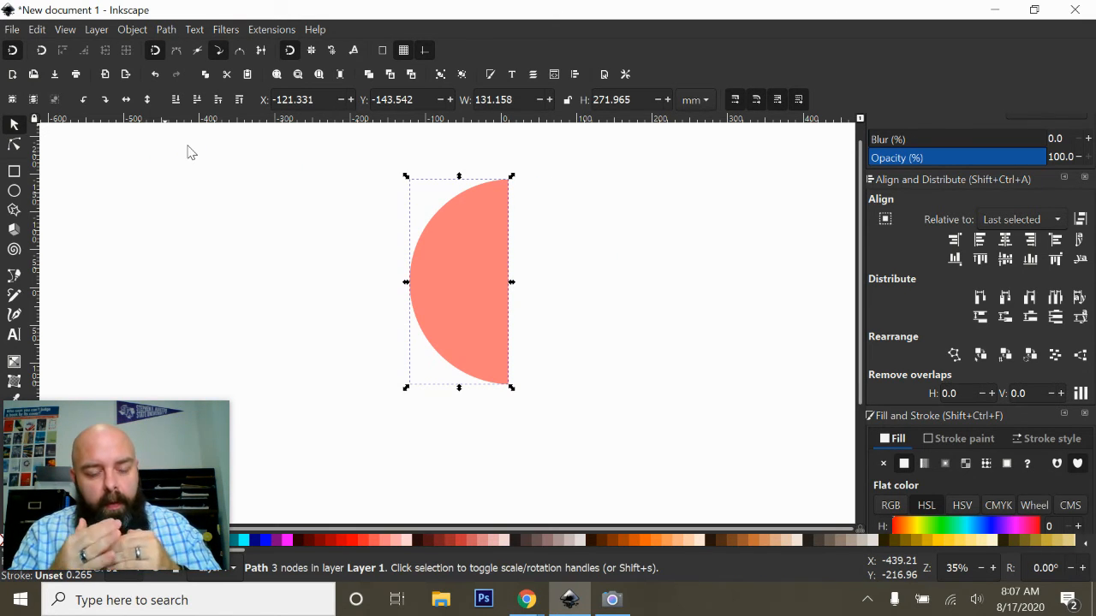
pyautogui.hotkey('ctrl', 'z')
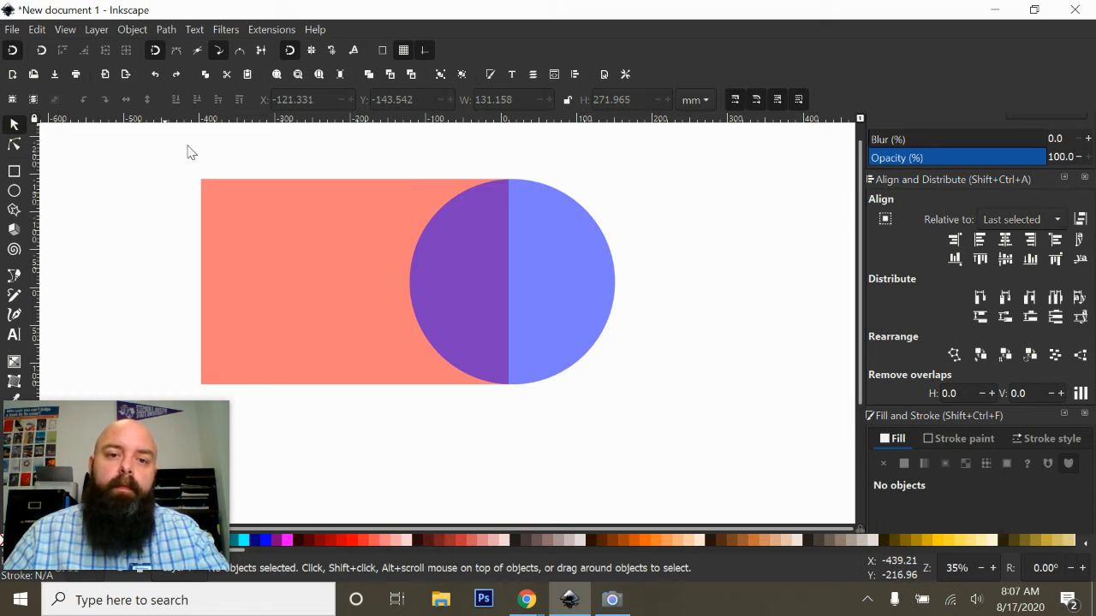
# Merge the red rectangle and the blue circle with Exclusion so their overlap is cut out
pyautogui.click(374, 224)
pyautogui.keyDown('shift'); pyautogui.click(564, 235); pyautogui.keyUp('shift')
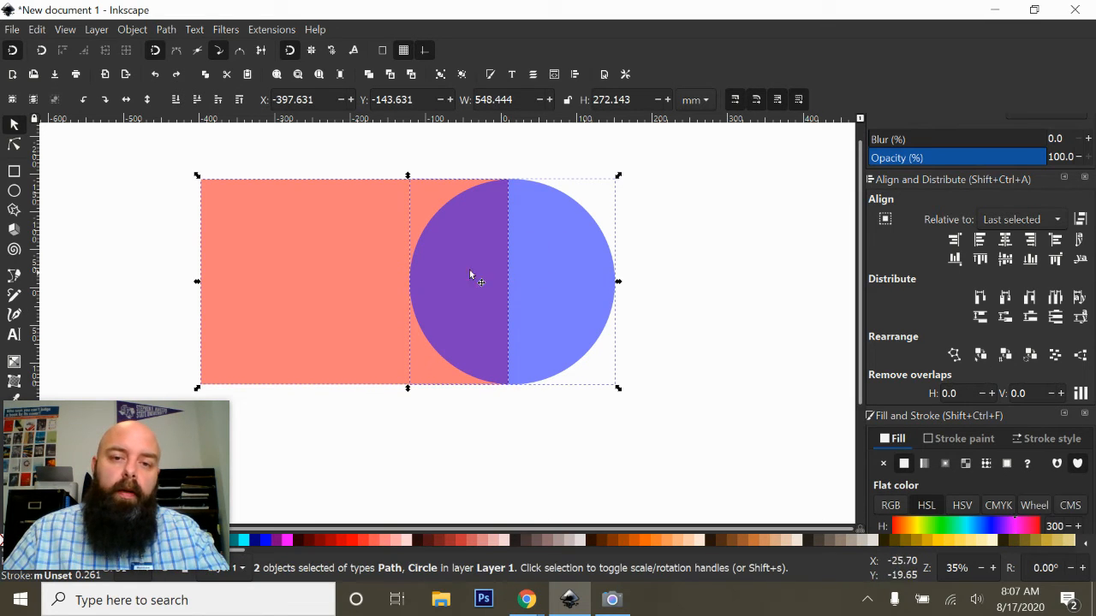
pyautogui.click(164, 30)
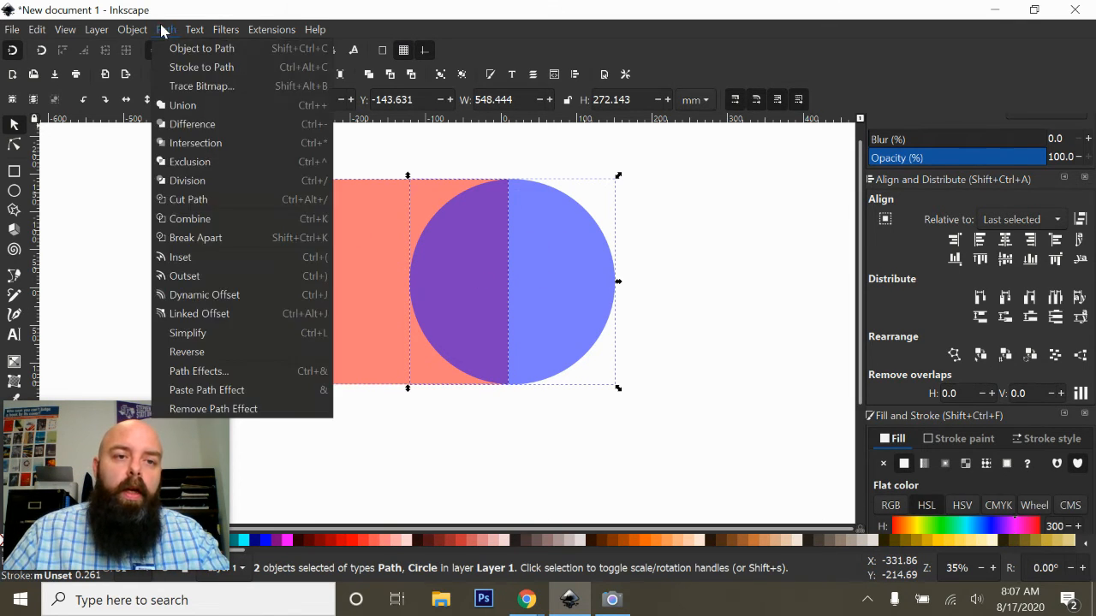
pyautogui.click(192, 161)
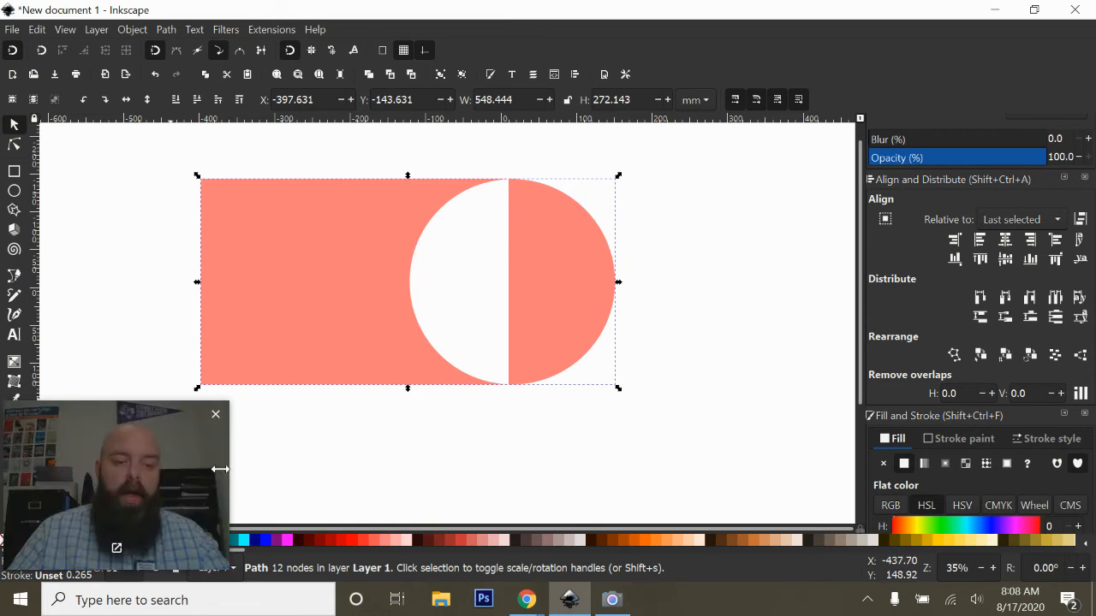
# Fill the excluded shape with blue (0000ff) and set its opacity to 100%
pyautogui.click(264, 540)
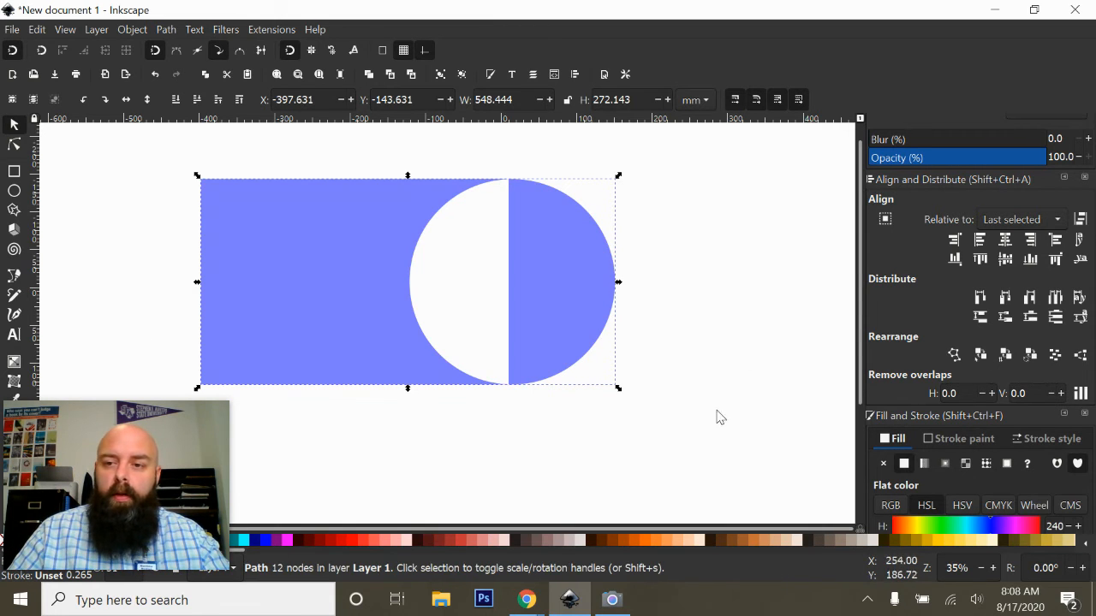
pyautogui.scroll(-4, 967, 443)
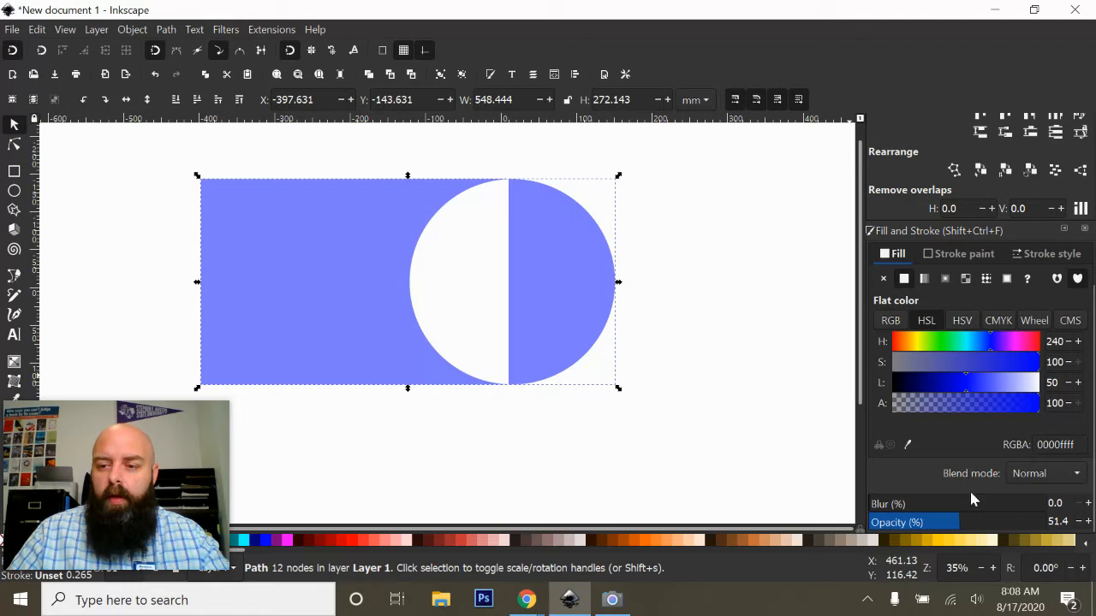
pyautogui.moveTo(958, 524); pyautogui.dragTo(1046, 523)
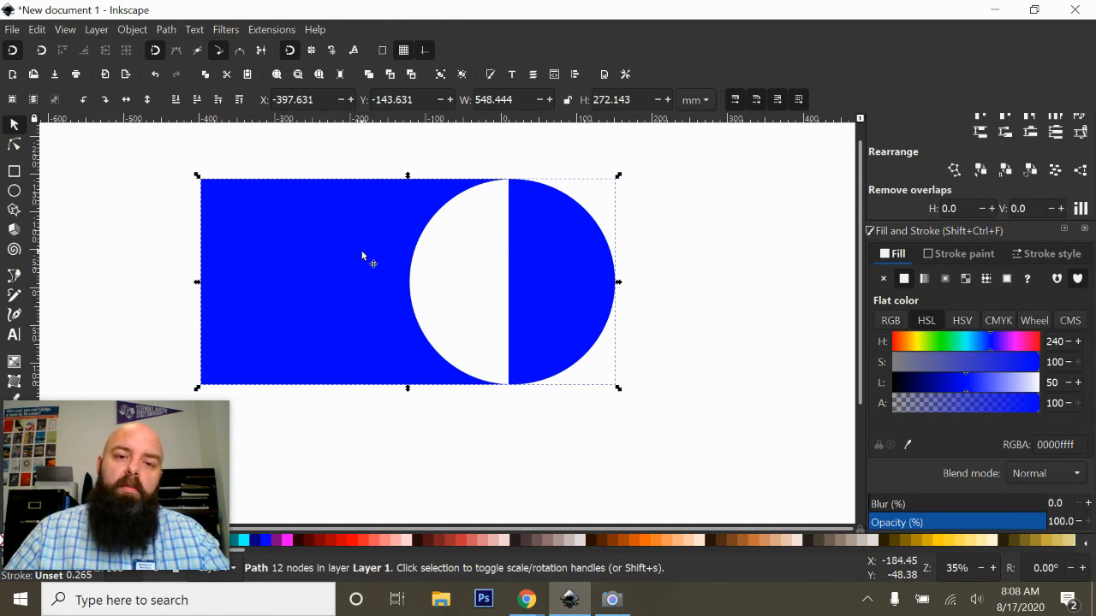
# Rotate the blue excluded shape 90° counter-clockwise and clear the selection
pyautogui.click(84, 101)
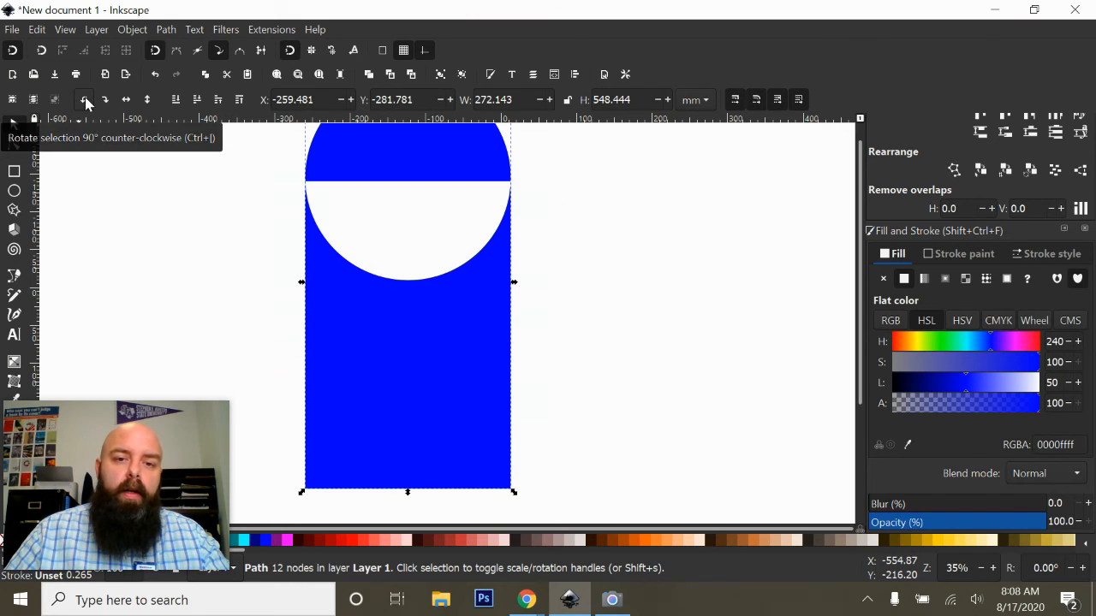
pyautogui.scroll(1, 526, 261)
pyautogui.scroll(-2, 525, 261)
pyautogui.click(569, 266)
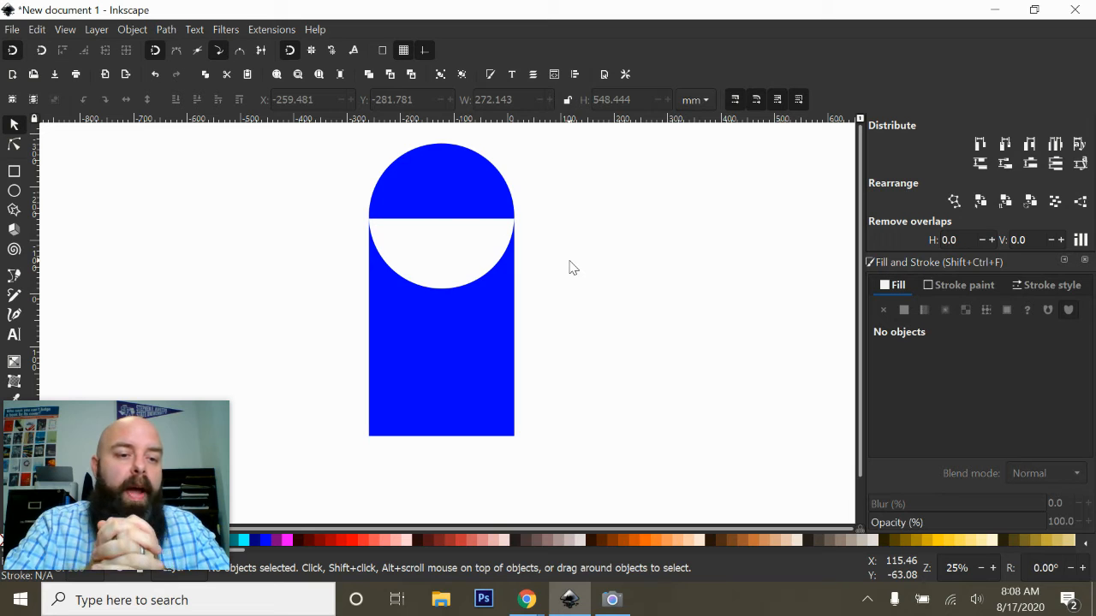
# Draw a blue rectangle about 279 by 272 mm in the empty space left of the upright shape
pyautogui.click(458, 311)
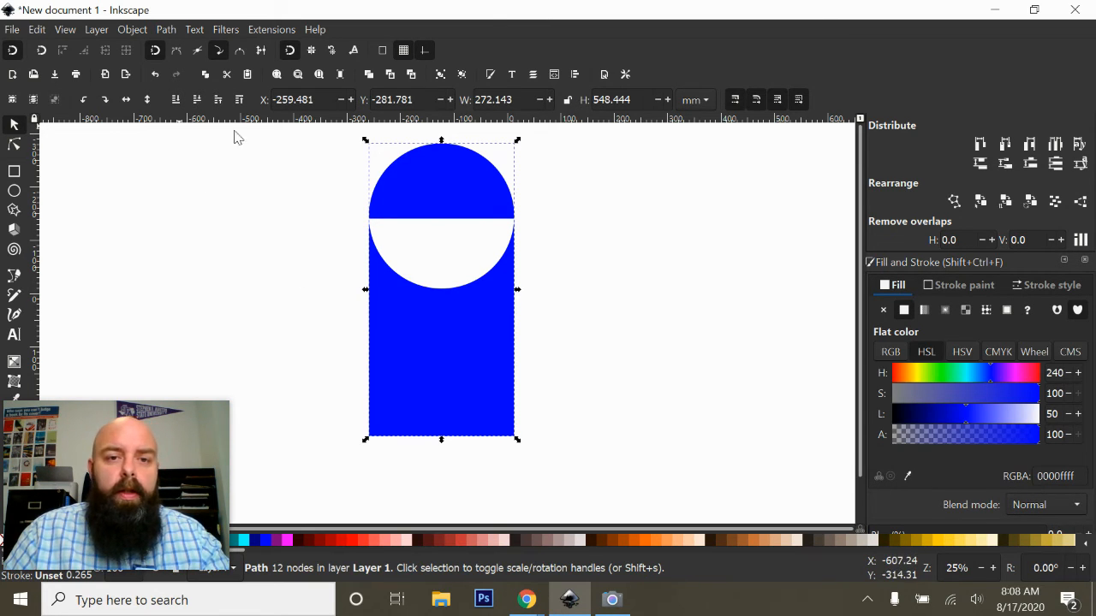
pyautogui.click(13, 172)
pyautogui.moveTo(164, 181); pyautogui.dragTo(314, 325)
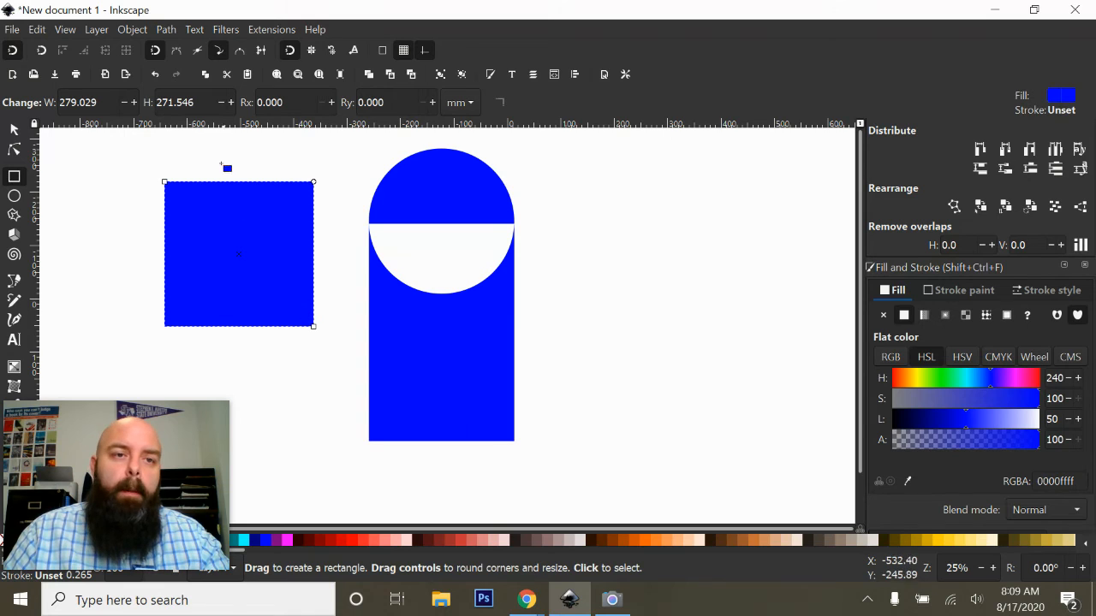
# Create a linked offset from the new blue rectangle and outset it by about 82.8 pt
pyautogui.click(169, 30)
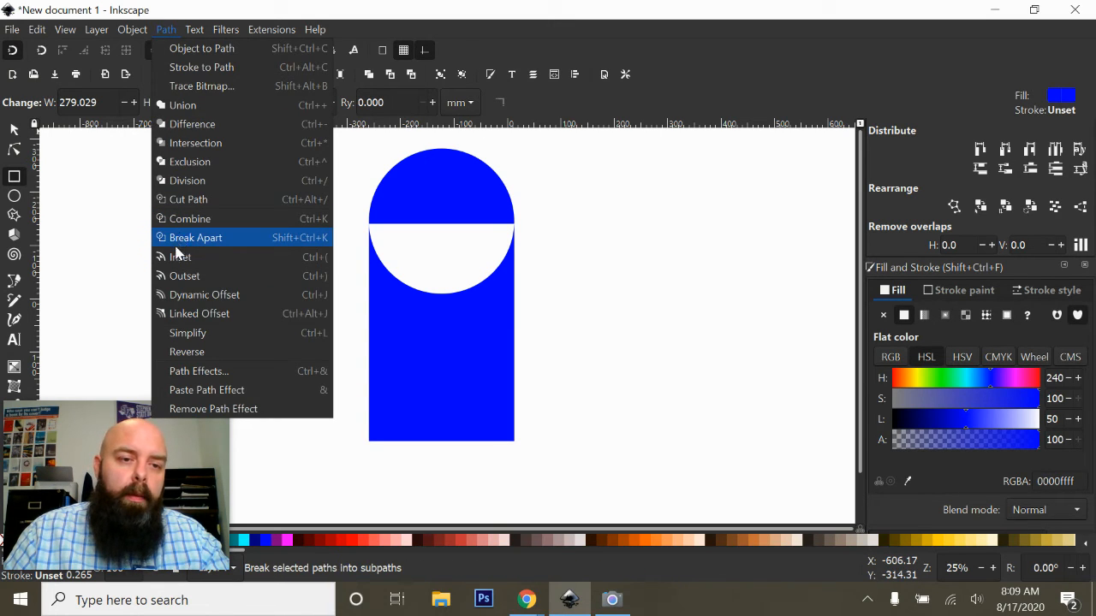
pyautogui.click(186, 313)
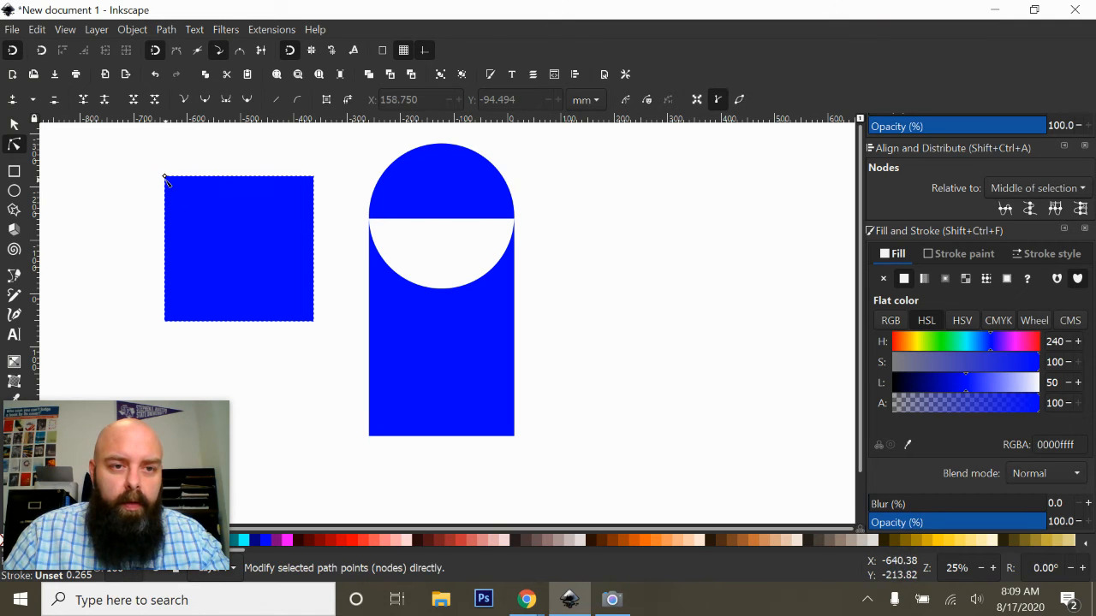
pyautogui.moveTo(166, 177); pyautogui.dragTo(124, 161)
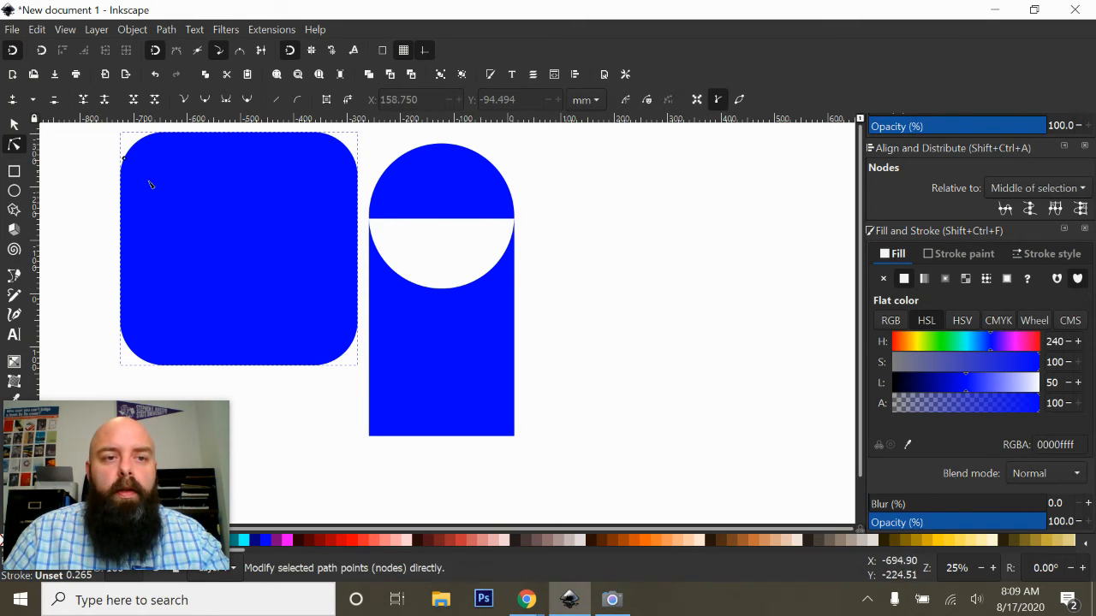
# Fill the rounded linked offset around the rectangle with magenta
pyautogui.click(14, 125)
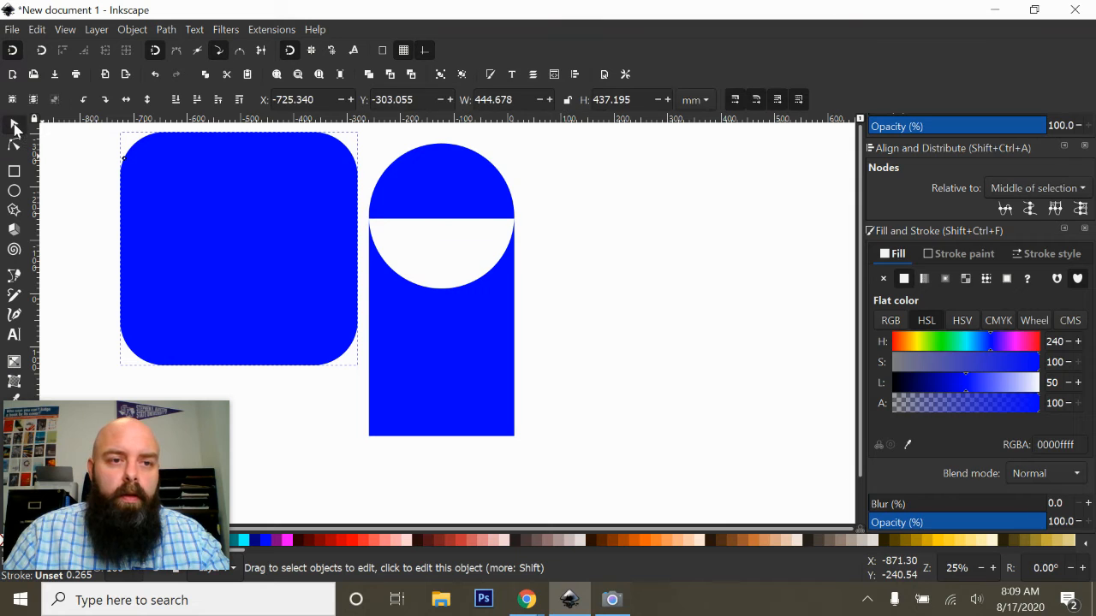
pyautogui.moveTo(140, 176)
pyautogui.mouseDown()
pyautogui.moveTo(333, 332)
pyautogui.moveTo(522, 348)
pyautogui.moveTo(479, 349)
pyautogui.moveTo(277, 288)
pyautogui.moveTo(169, 234)
pyautogui.moveTo(142, 194)
pyautogui.mouseUp()
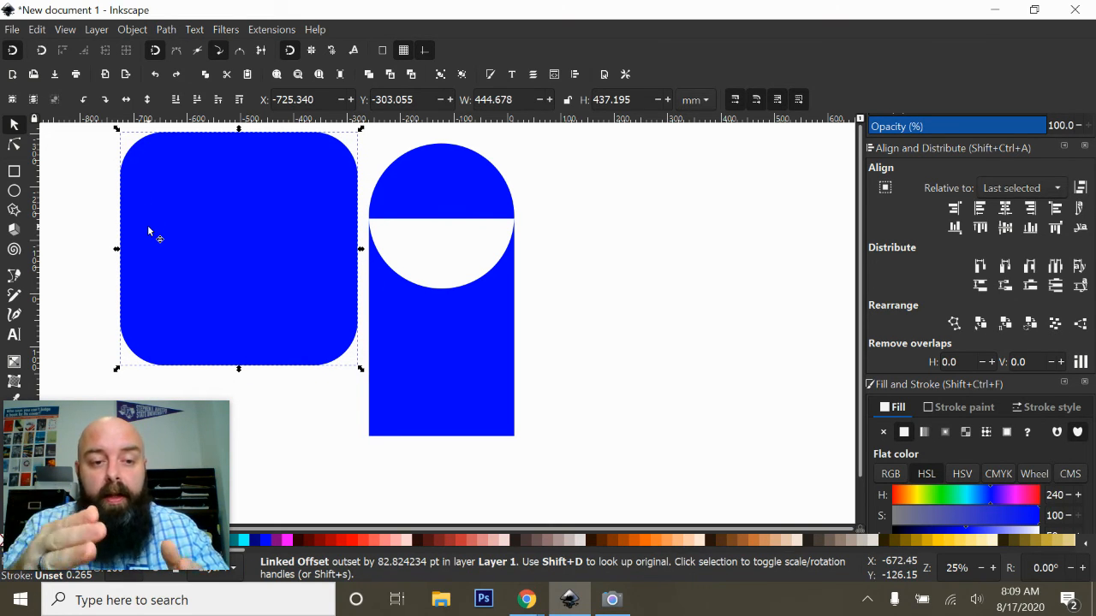
pyautogui.press('ctrl')
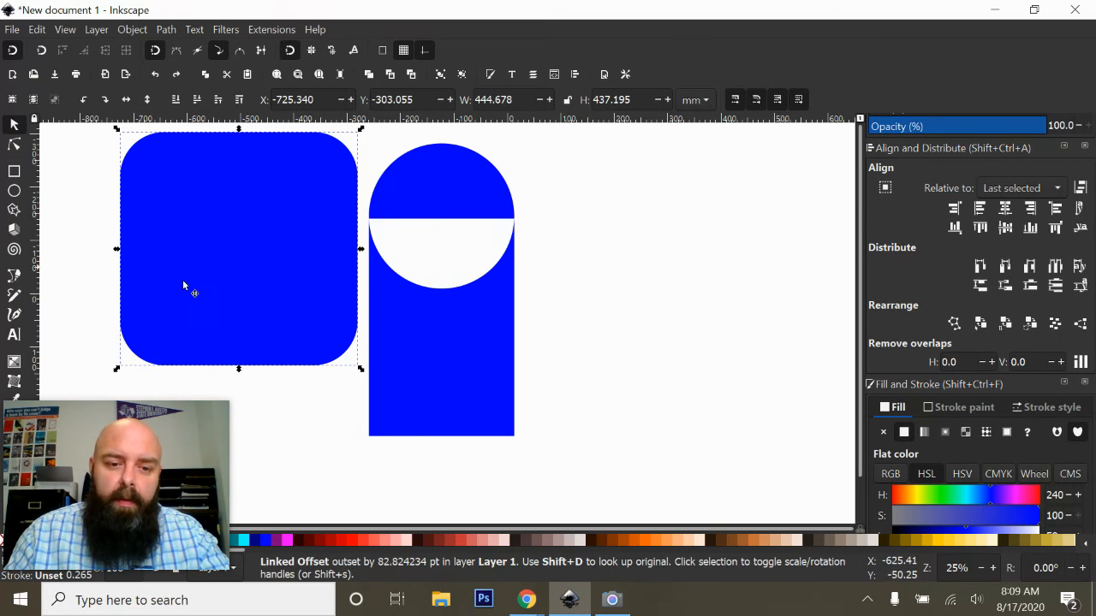
pyautogui.click(289, 541)
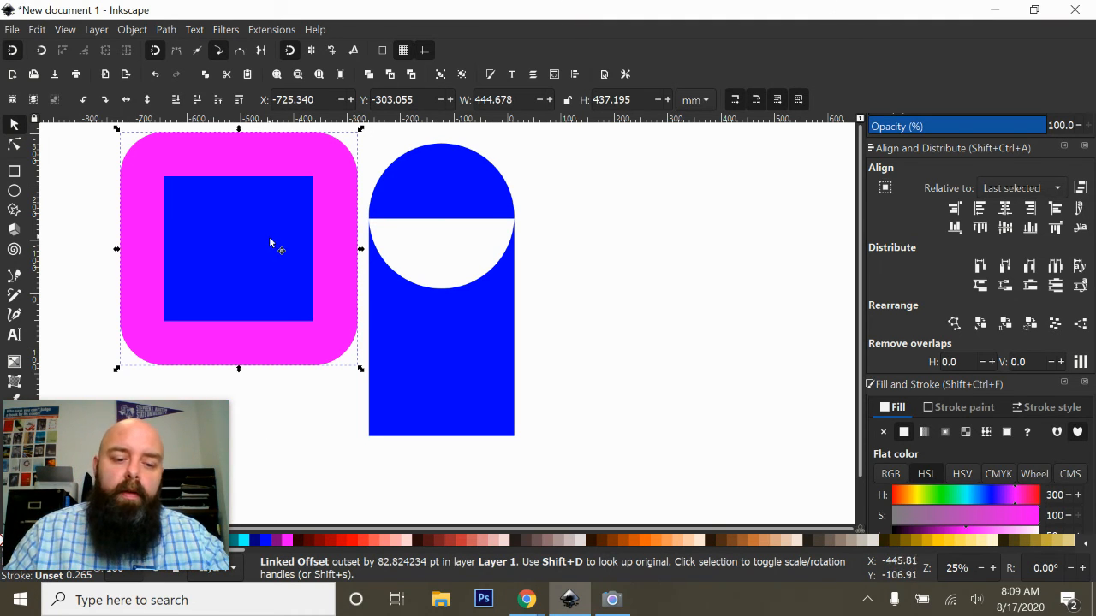
# Undo the offset's fill and outset, try moving the copy right of the upright shape, and undo back to the plain rectangle
pyautogui.hotkey('ctrl', 'z')
pyautogui.hotkey('ctrl', 'z')
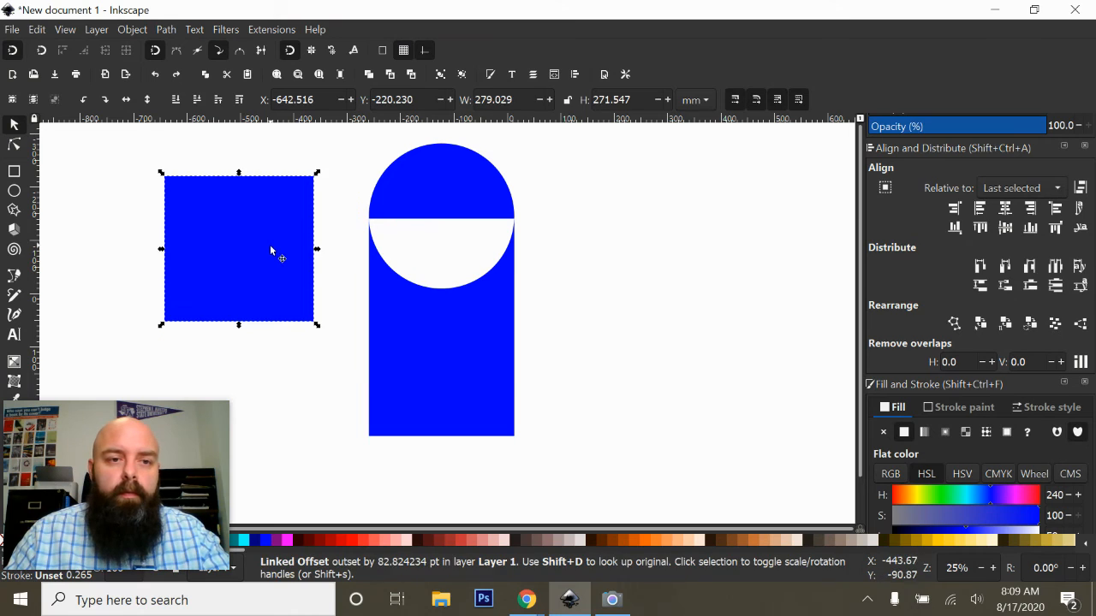
pyautogui.moveTo(273, 253); pyautogui.dragTo(714, 291)
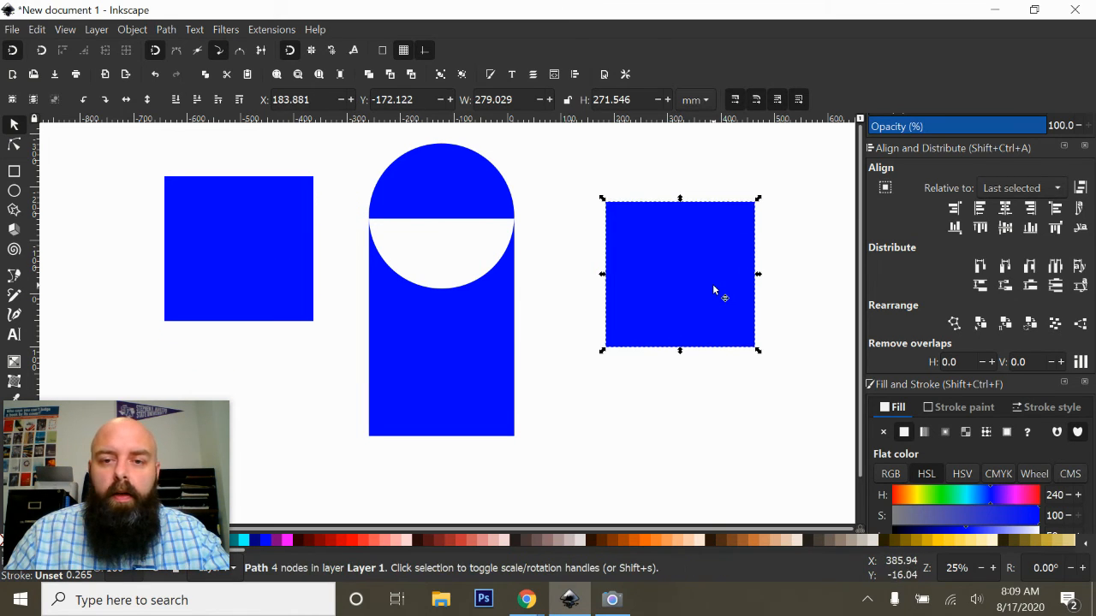
pyautogui.hotkey('ctrl', 'z')
pyautogui.click(700, 310)
# Nudge the small blue rectangle slightly downward, then set its opacity to 54.6% and its fill to red (d40000)
pyautogui.moveTo(298, 273); pyautogui.dragTo(274, 296)
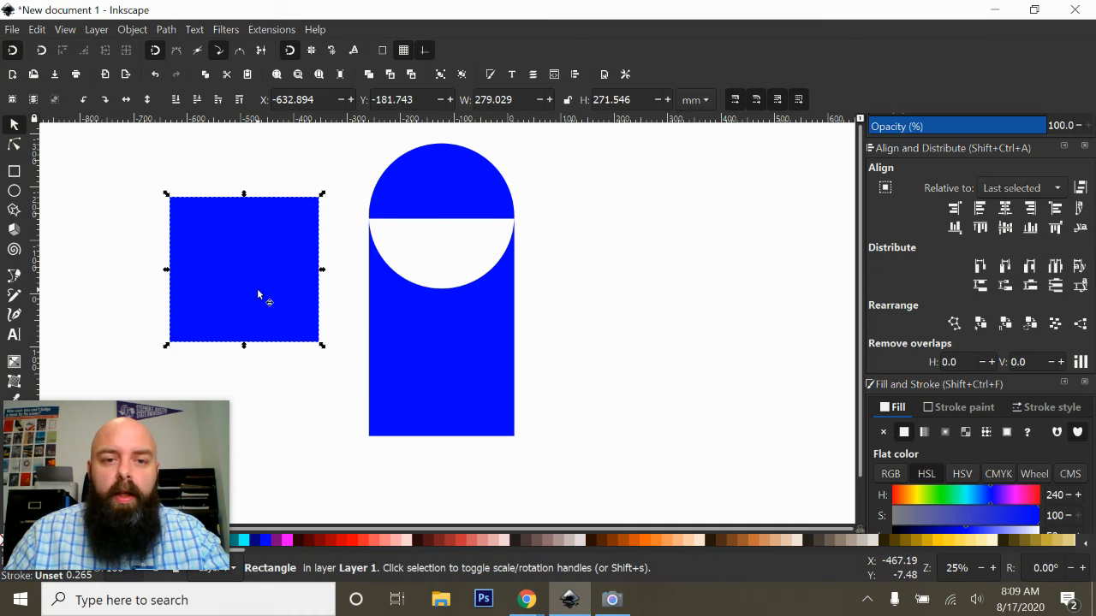
pyautogui.scroll(-3, 993, 395)
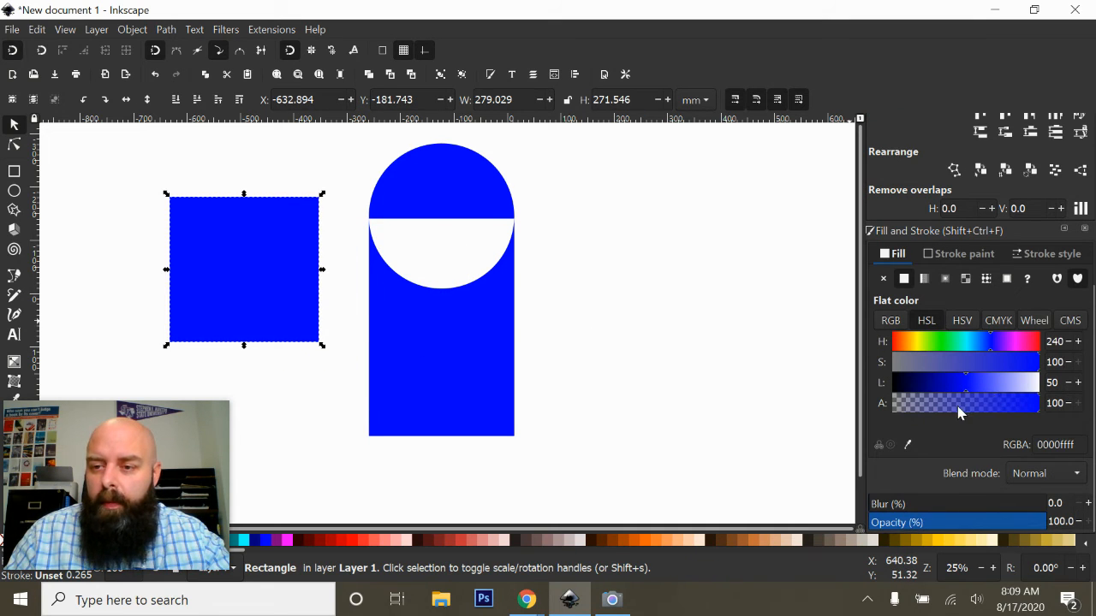
pyautogui.click(965, 524)
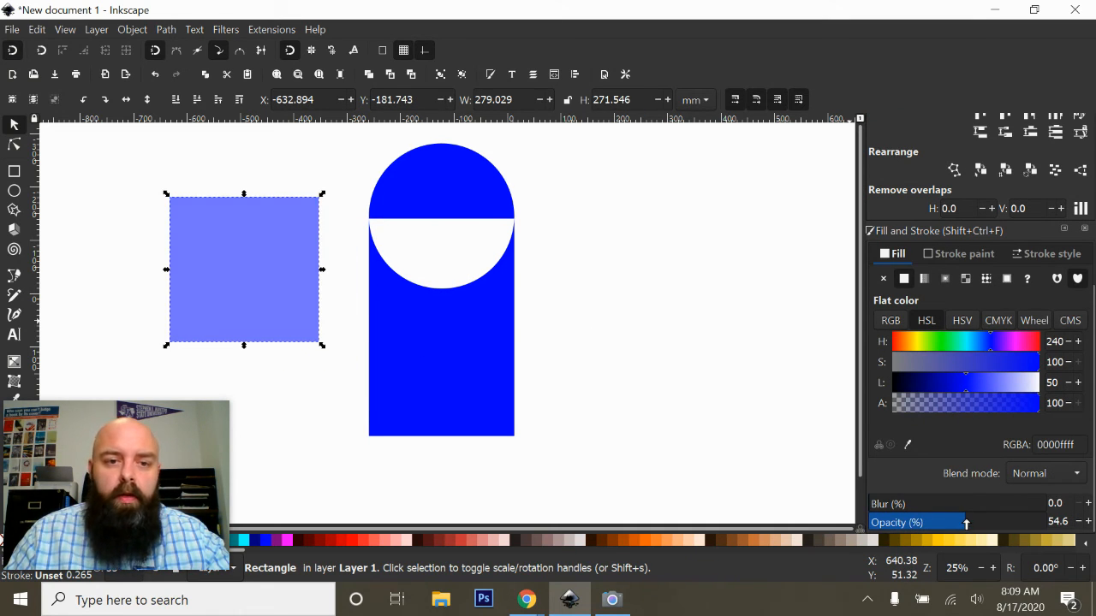
pyautogui.click(341, 540)
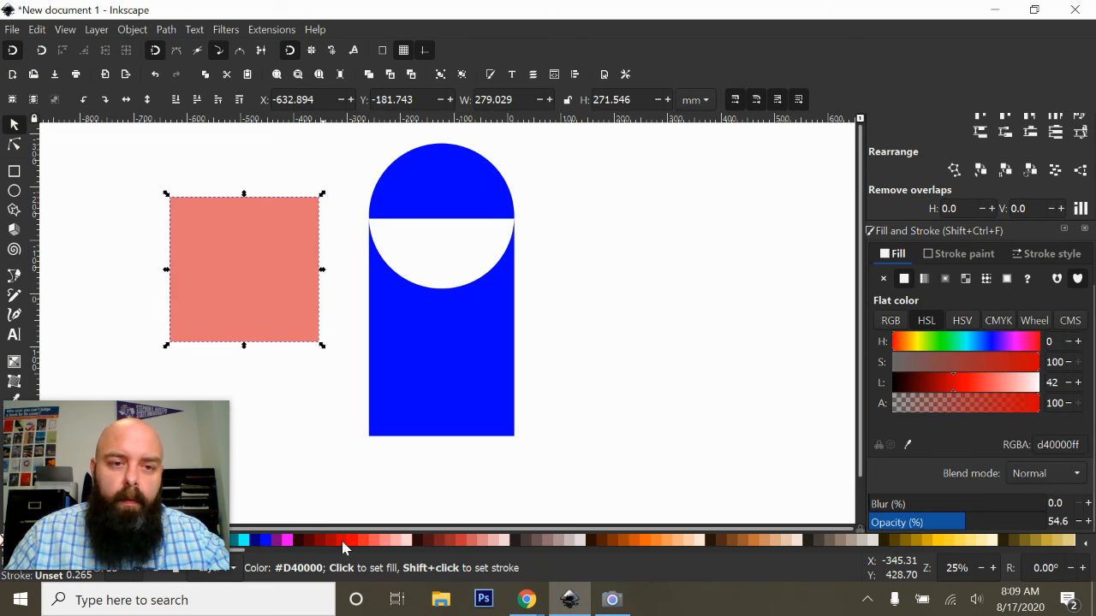
# Create a linked offset from the semi-transparent red rectangle and adjust its outset to about 28.2 pt
pyautogui.click(166, 30)
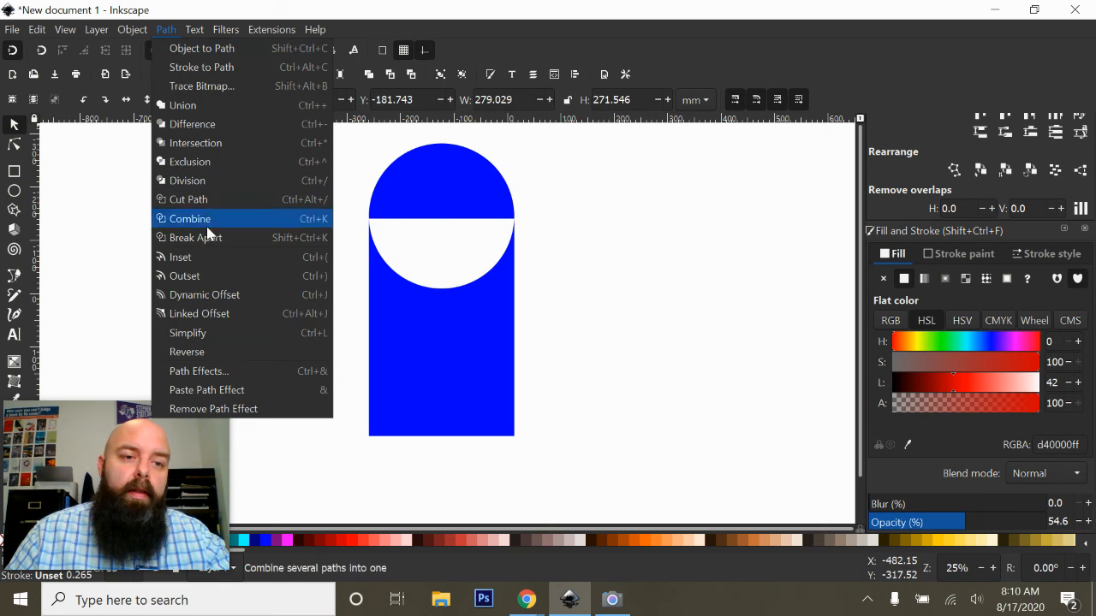
pyautogui.click(193, 314)
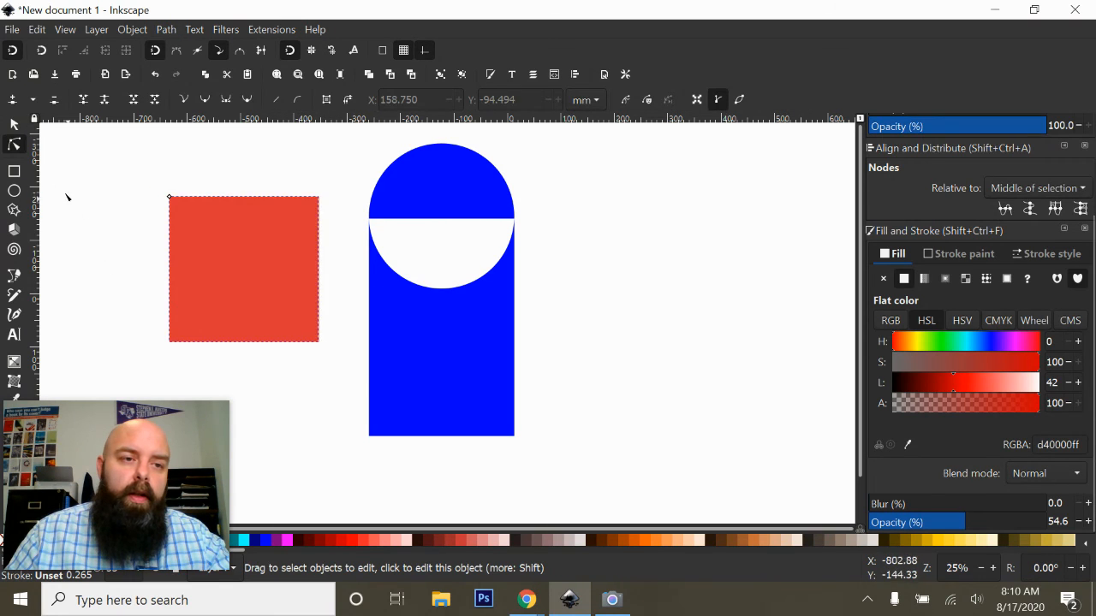
pyautogui.moveTo(169, 198); pyautogui.dragTo(124, 235)
pyautogui.scroll(-1, 288, 242)
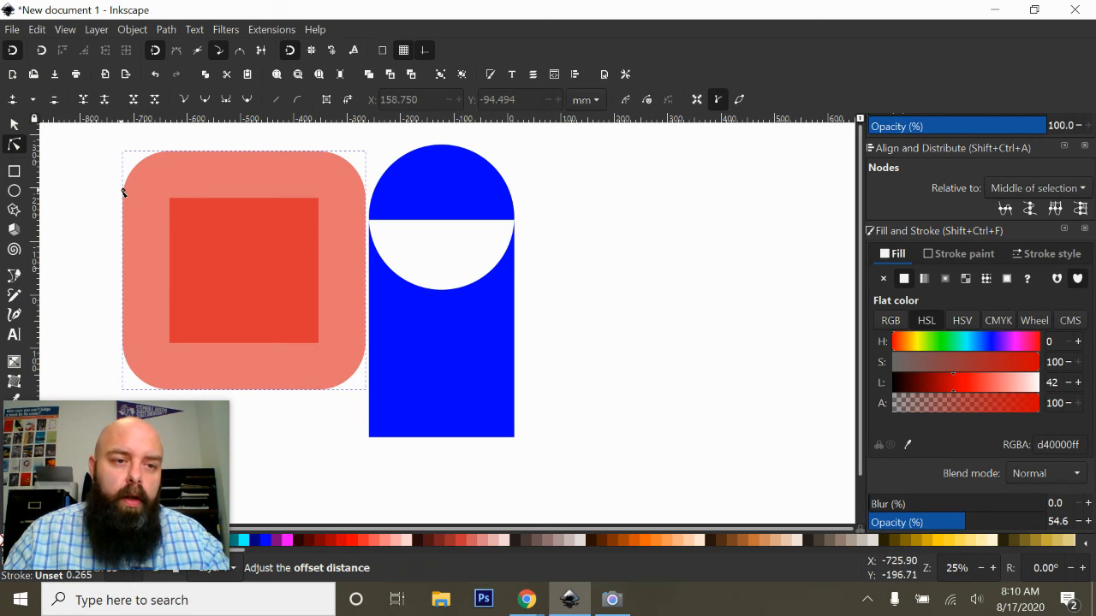
pyautogui.moveTo(124, 190); pyautogui.dragTo(157, 192)
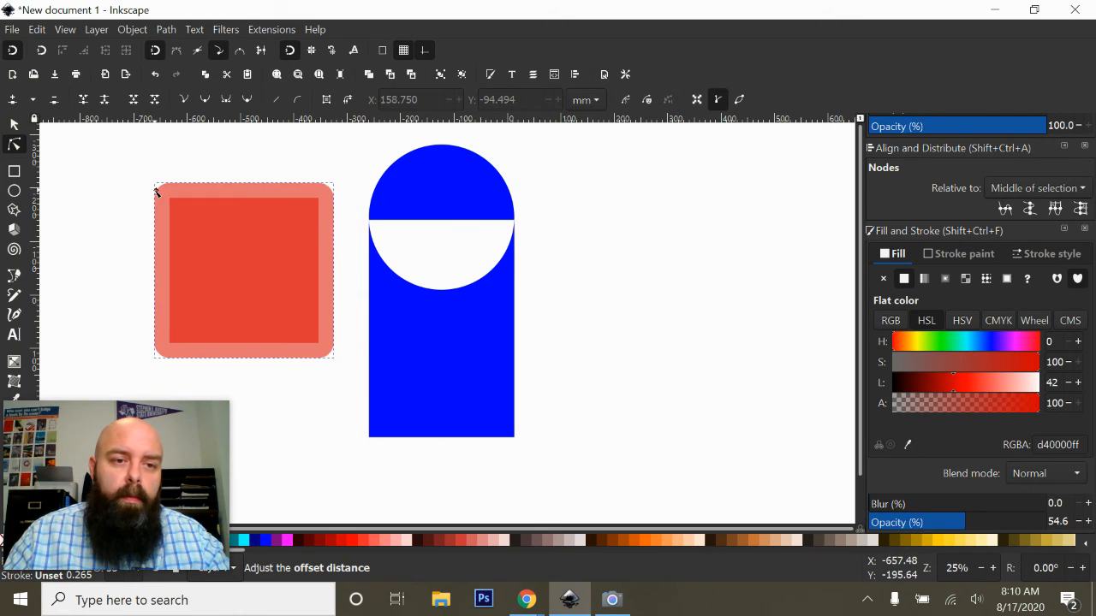
pyautogui.click(13, 124)
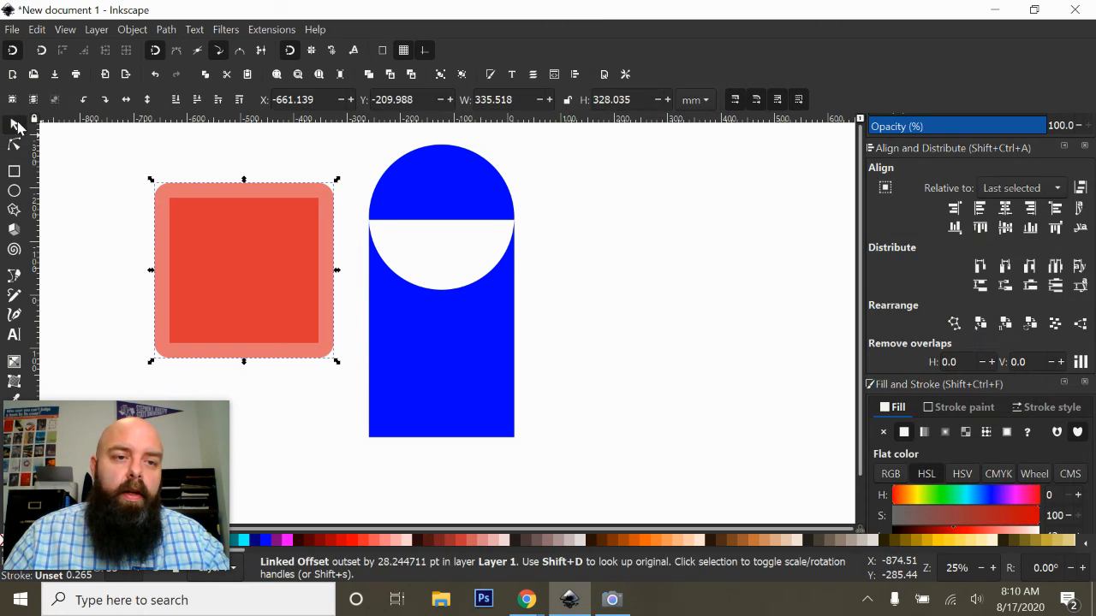
# Widen the red rectangle's linked offset to an outset of about 60.9 pt, then deselect it
pyautogui.click(14, 174)
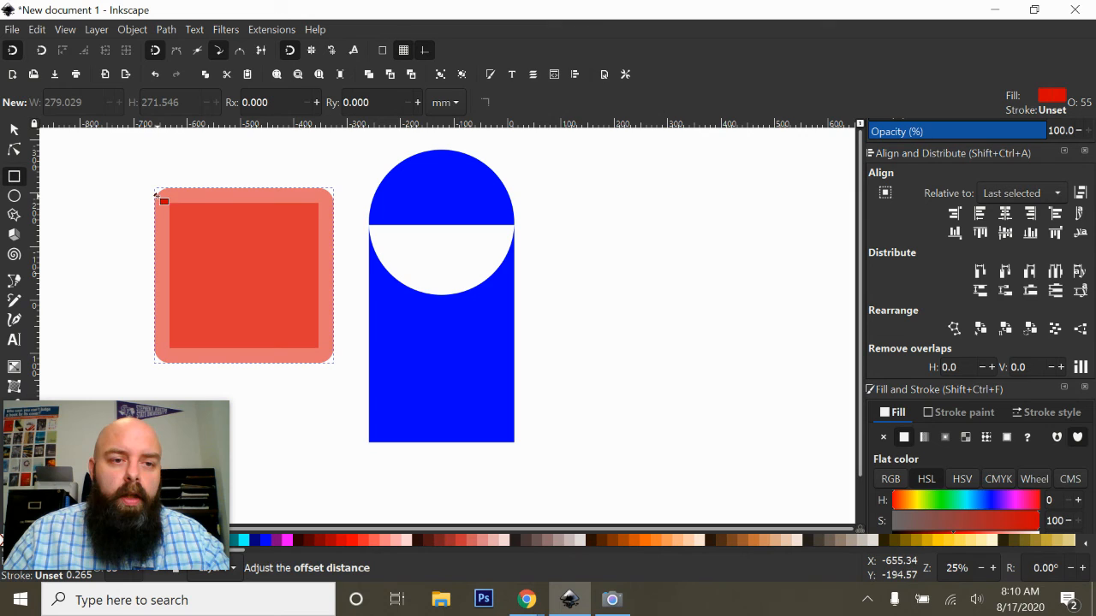
pyautogui.moveTo(156, 197); pyautogui.dragTo(137, 254)
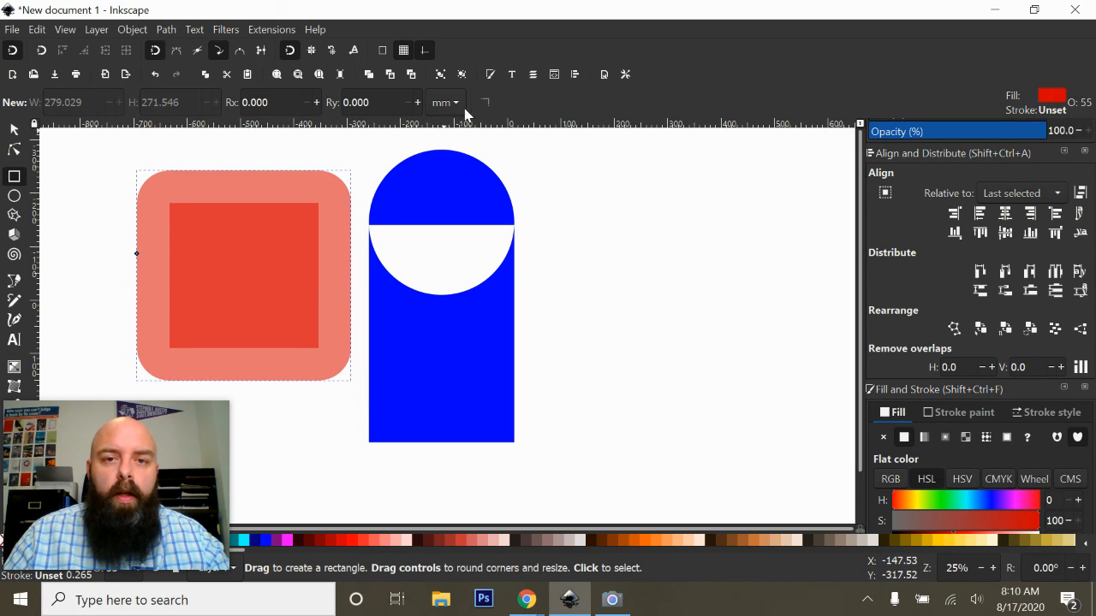
pyautogui.click(14, 129)
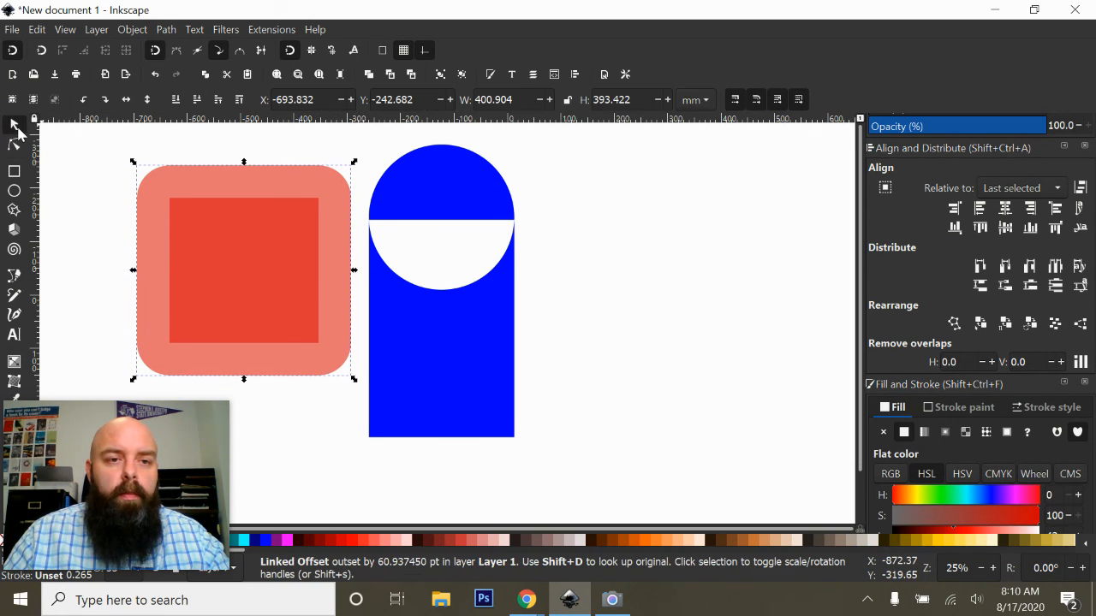
pyautogui.click(371, 149)
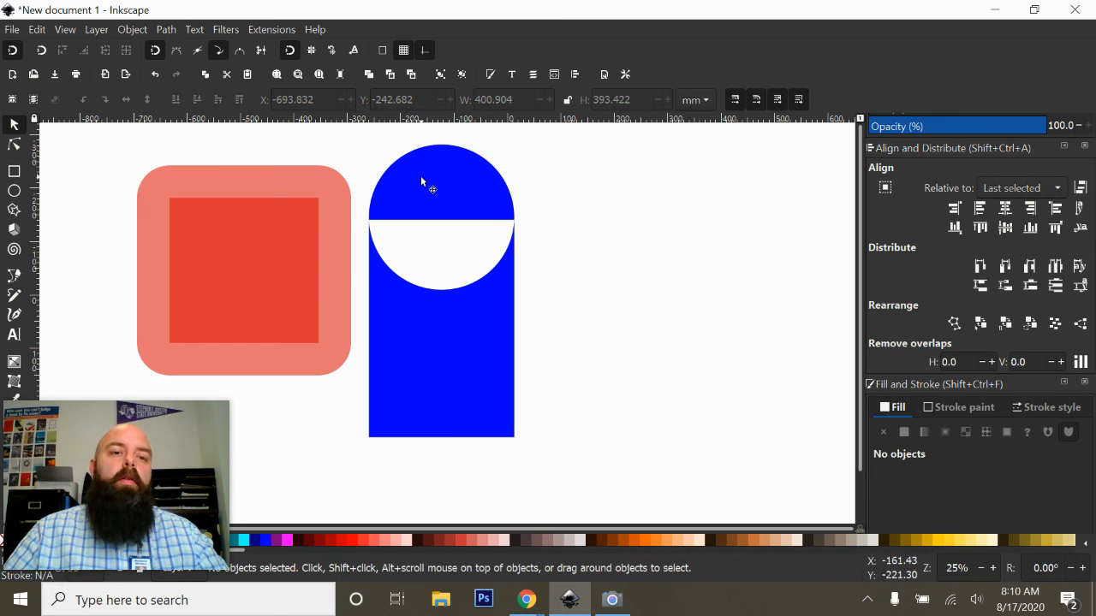